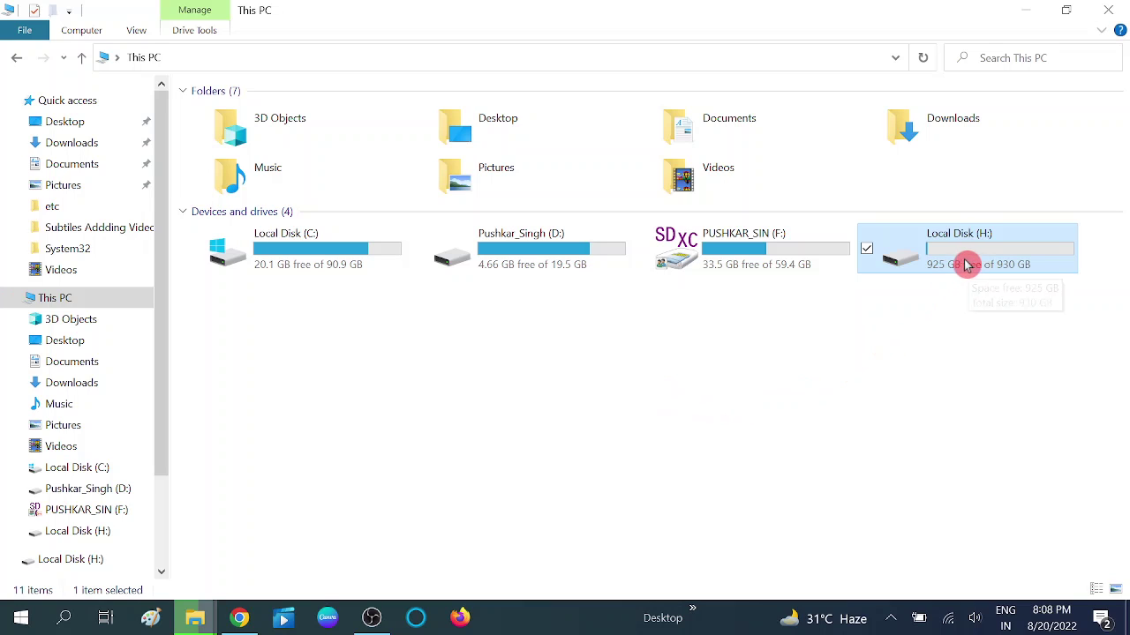
Step: Open Computer Management from This PC, switch to Disk Management, and select Disk 2's 930.96 GB (H:) partition
right_click(99, 300)
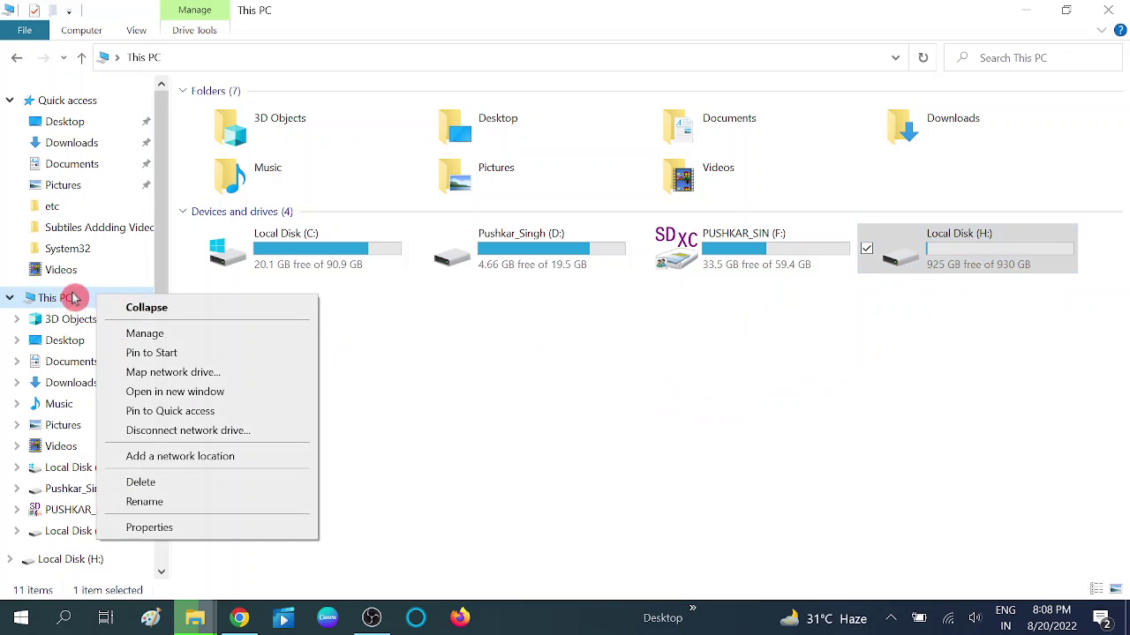
left_click(158, 336)
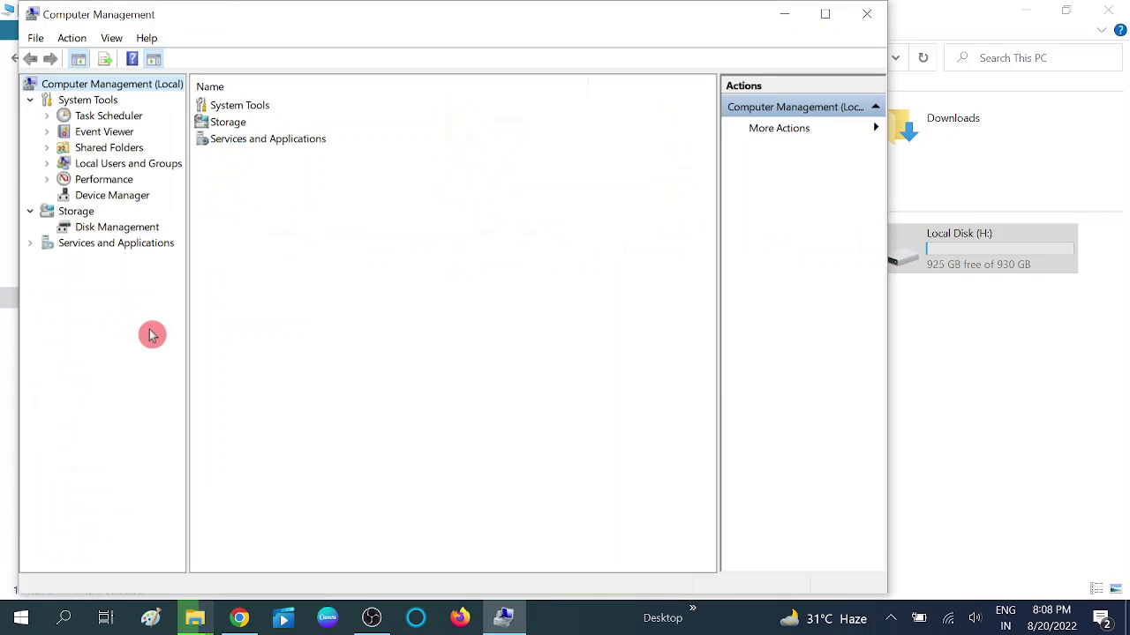
left_click(126, 231)
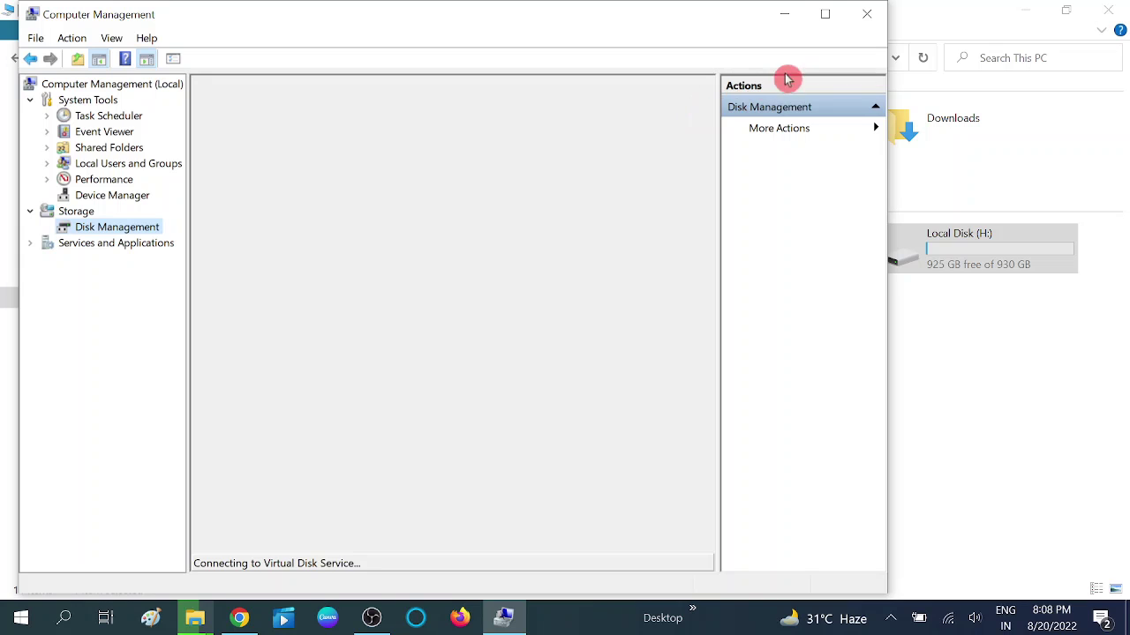
left_click(824, 23)
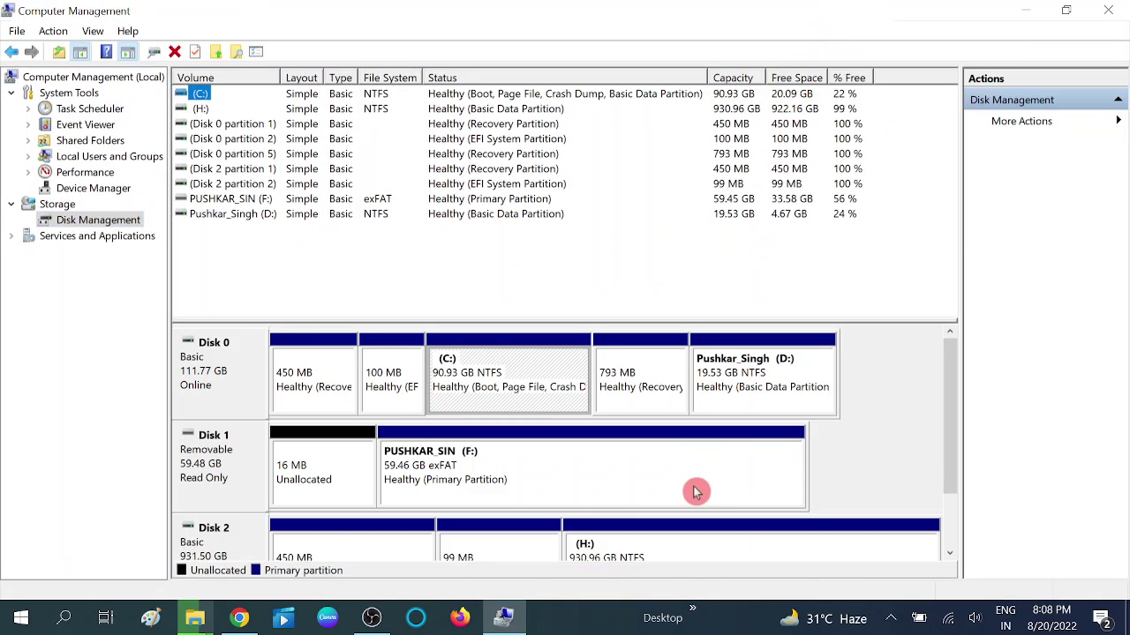
left_click_drag(949, 391, 946, 486)
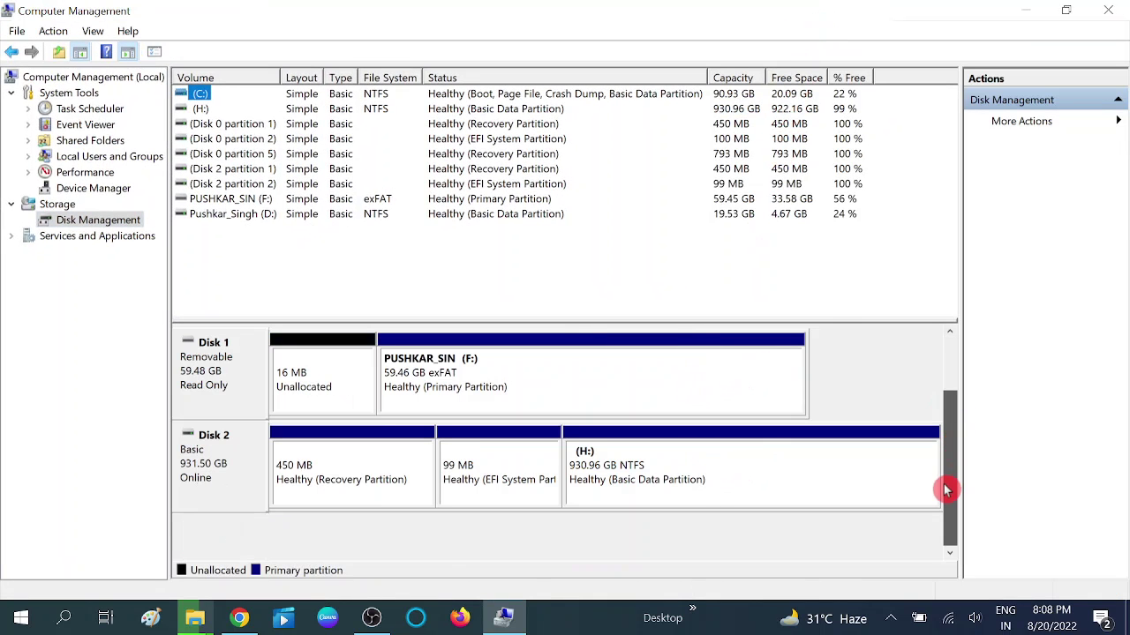
left_click(660, 481)
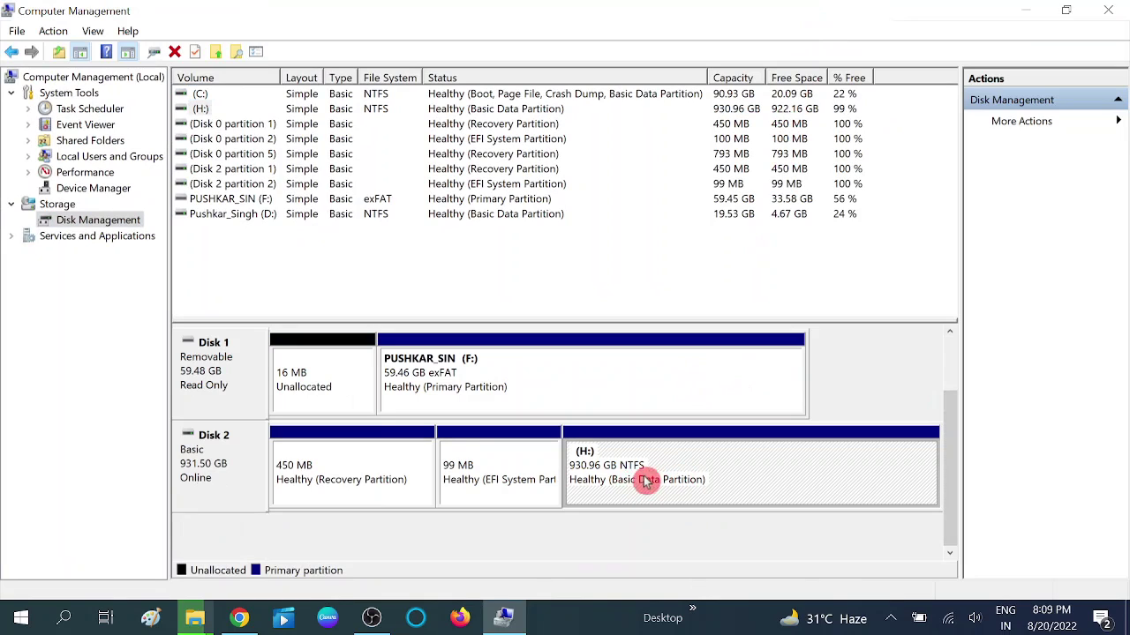
right_click(697, 474)
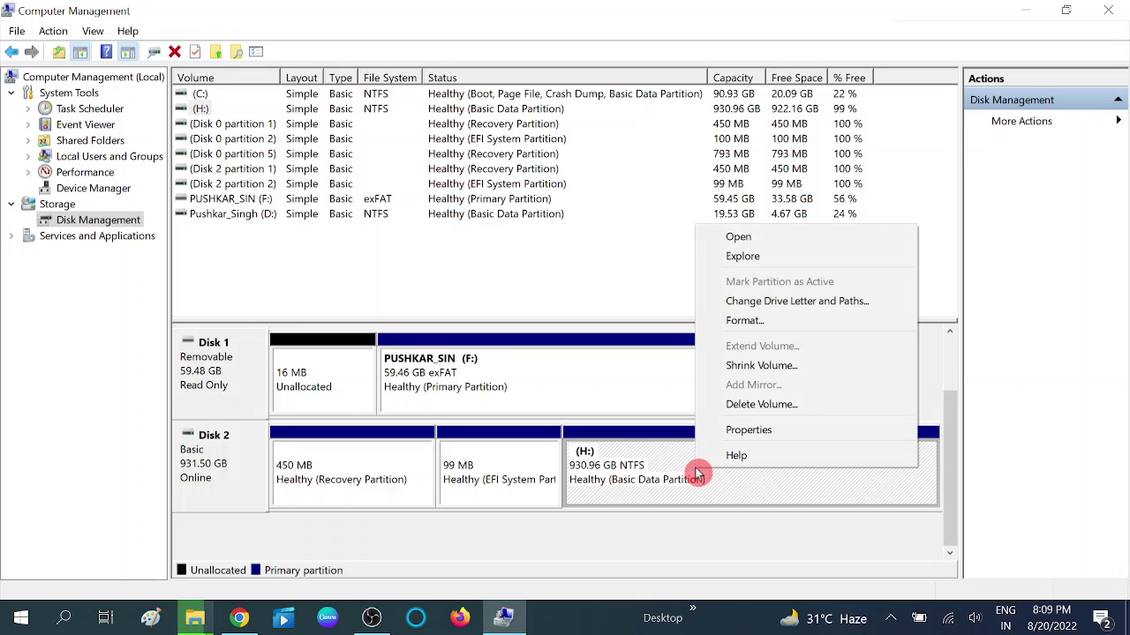
left_click(737, 430)
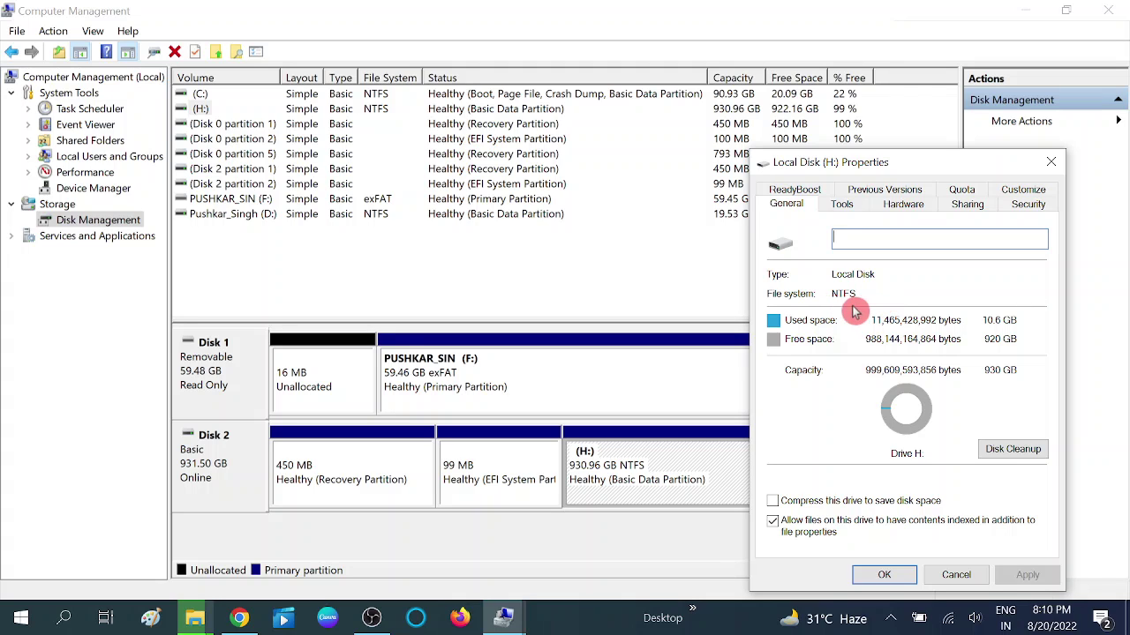
left_click(965, 576)
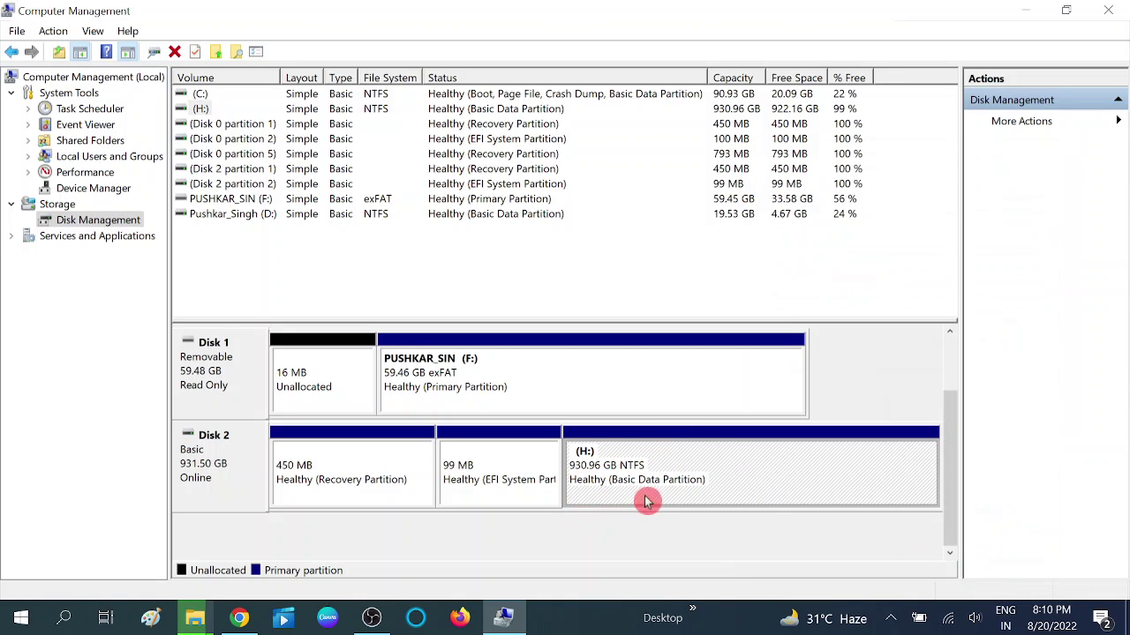
Step: Quick-format the H: partition with the NTFS file system and confirm the data-erase warning
right_click(703, 466)
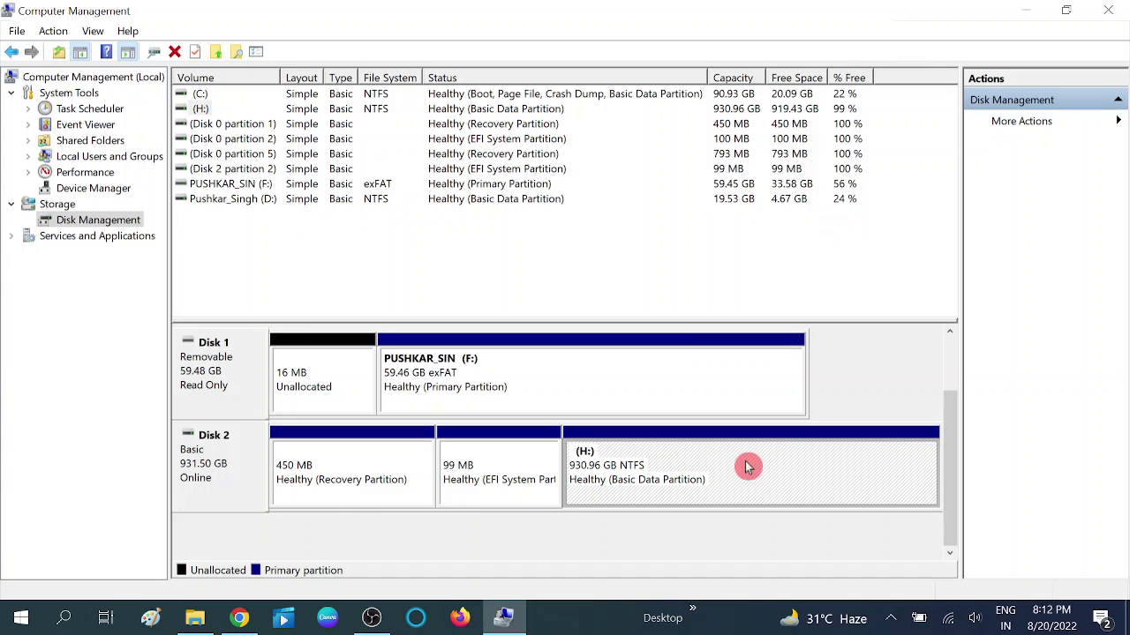
right_click(747, 466)
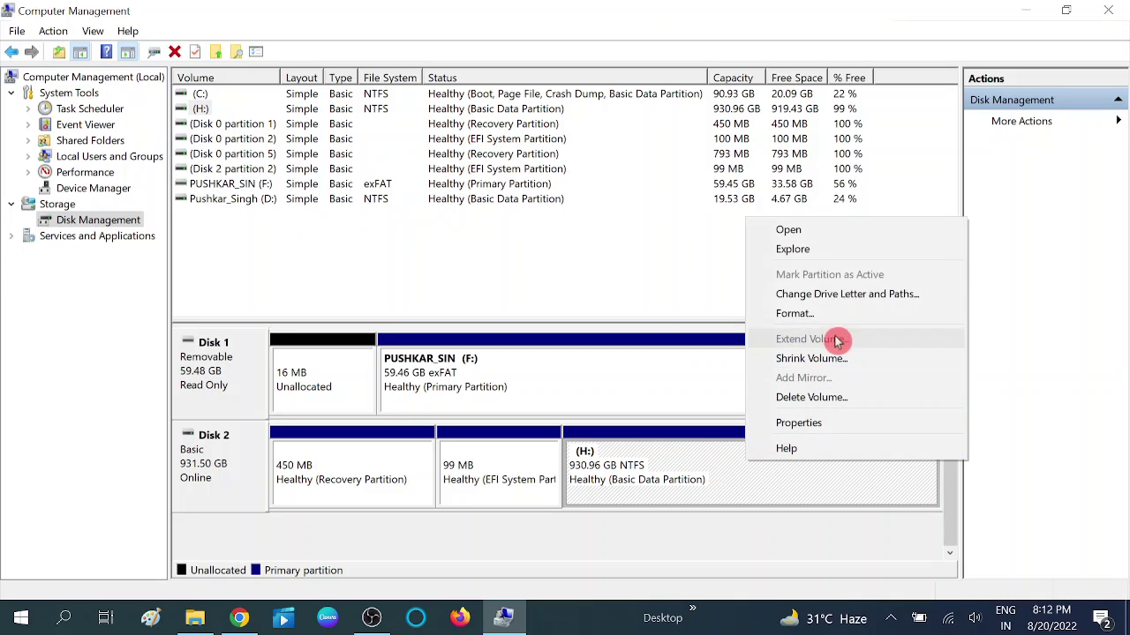
left_click(810, 323)
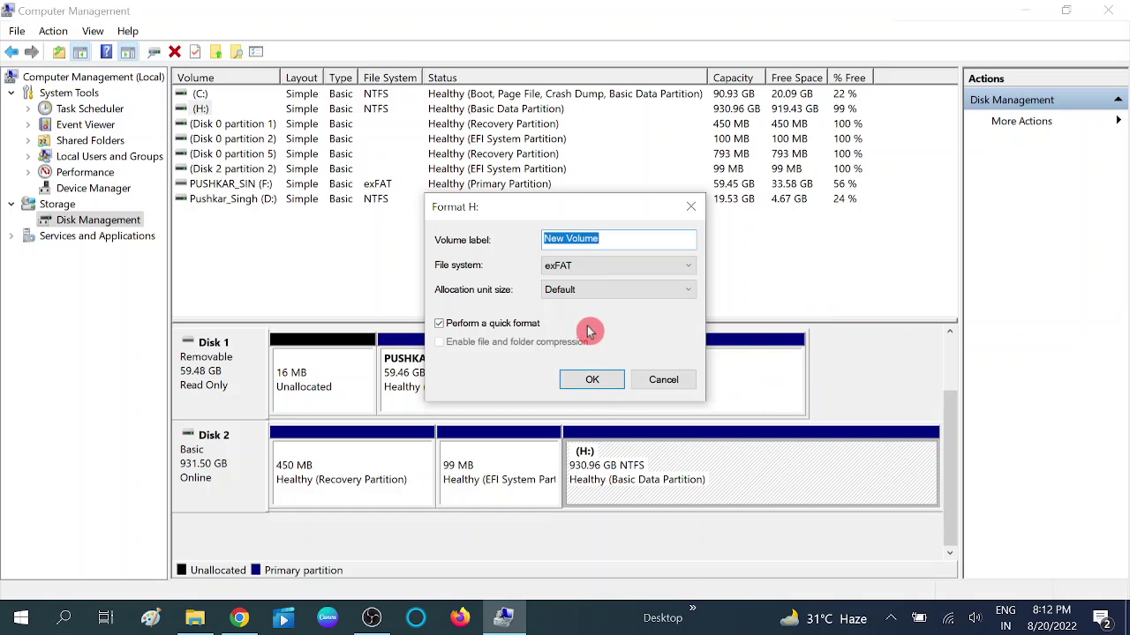
left_click(578, 267)
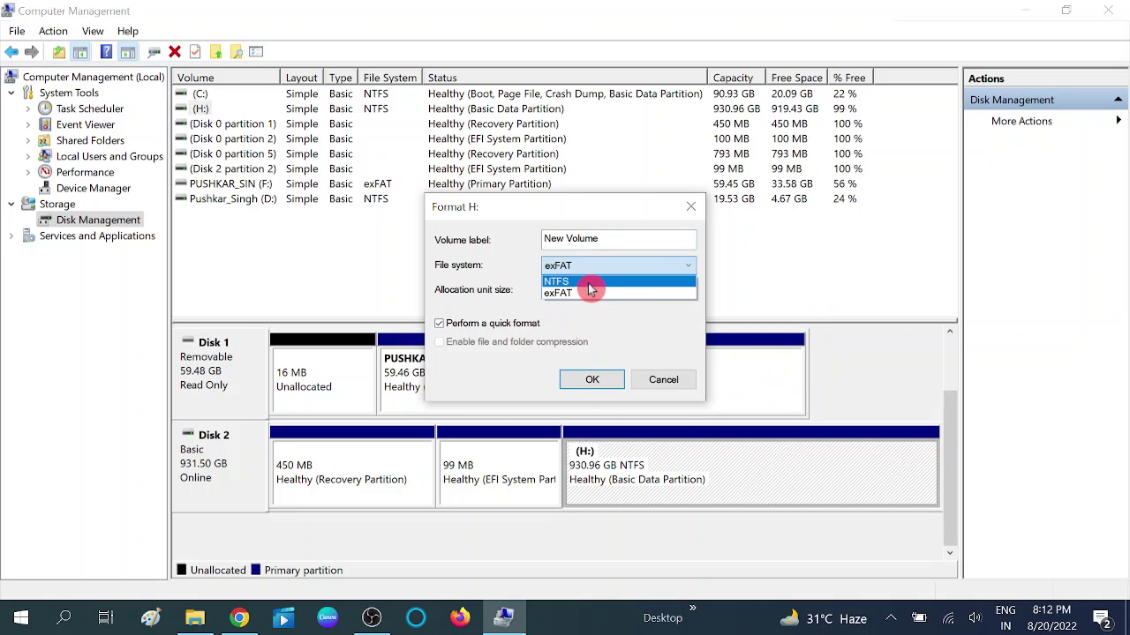
left_click(591, 282)
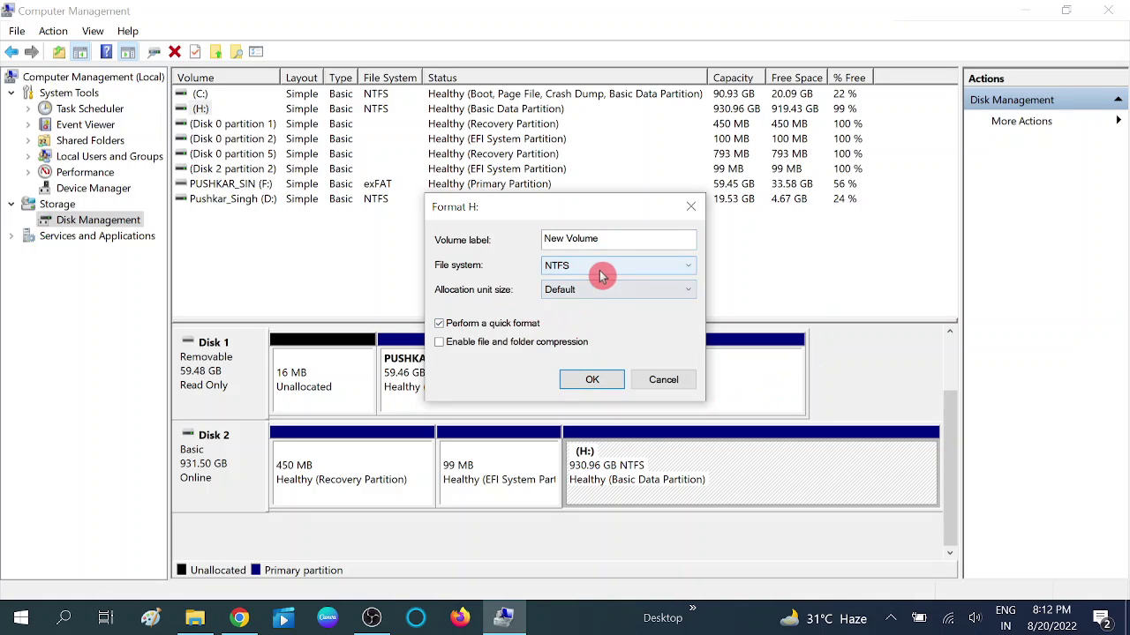
left_click(593, 380)
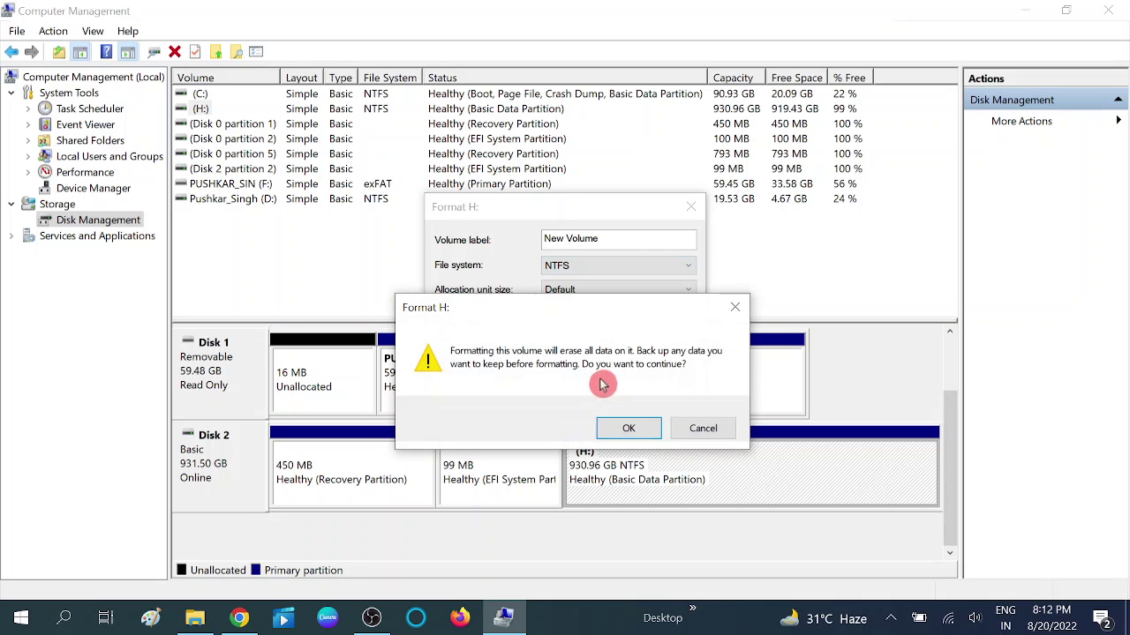
left_click(630, 429)
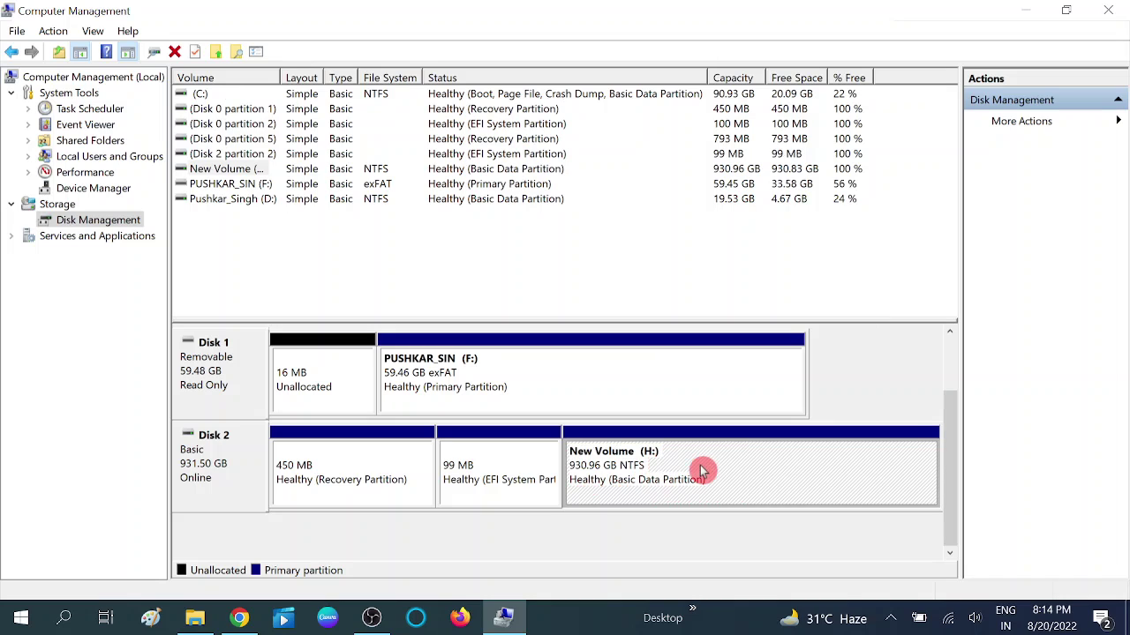
Step: Review New Volume (H:)'s drive letter settings and leave the letter as H
right_click(701, 471)
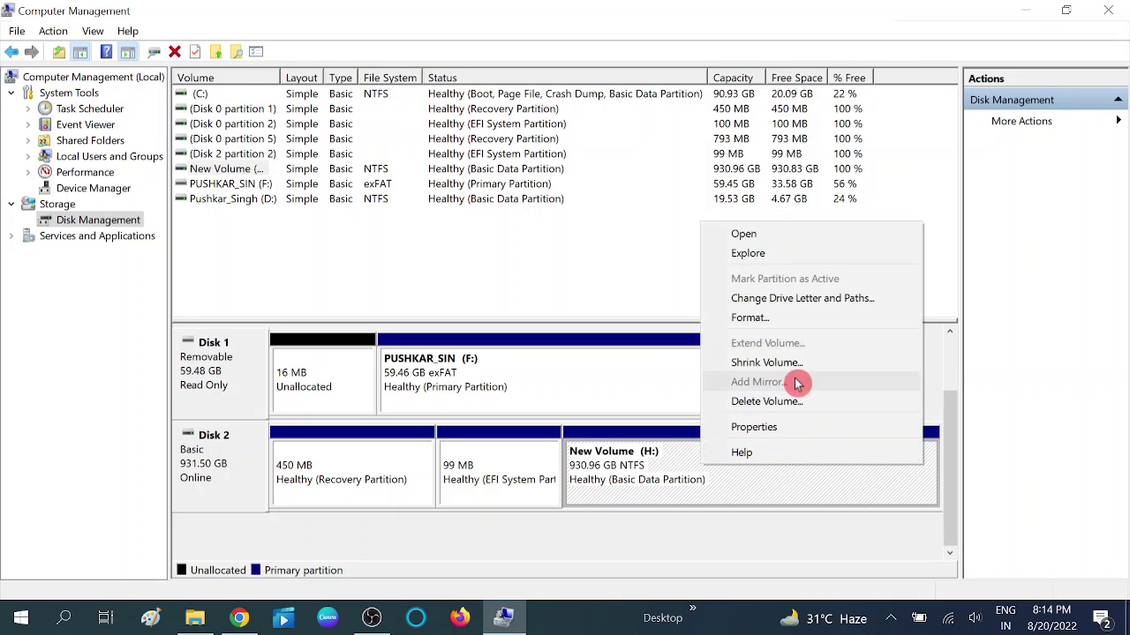
left_click(800, 300)
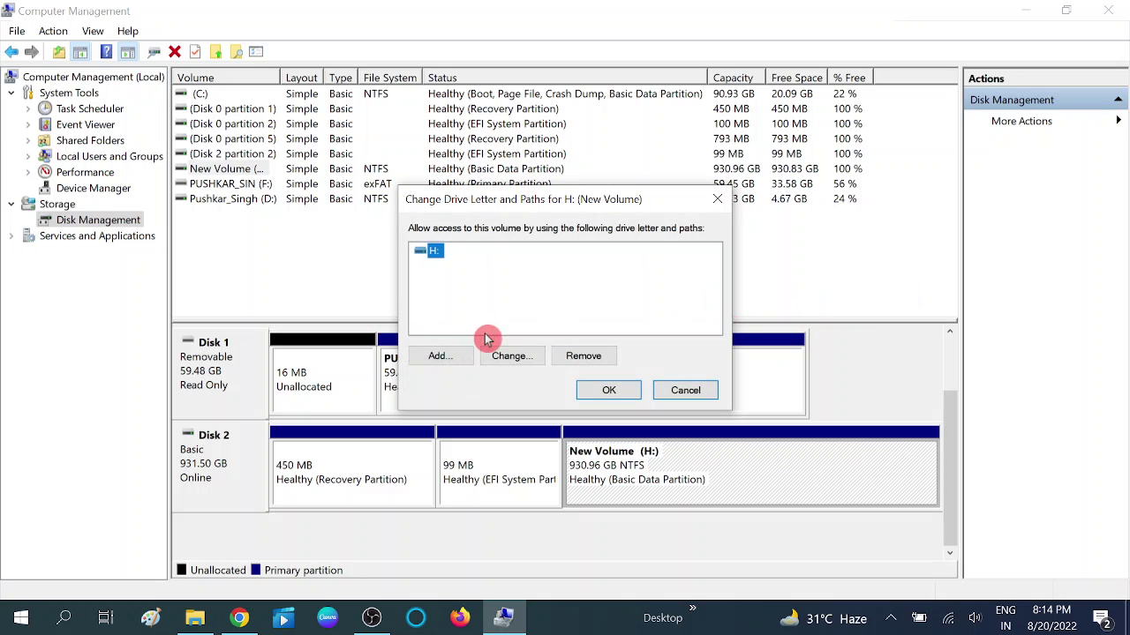
left_click(512, 357)
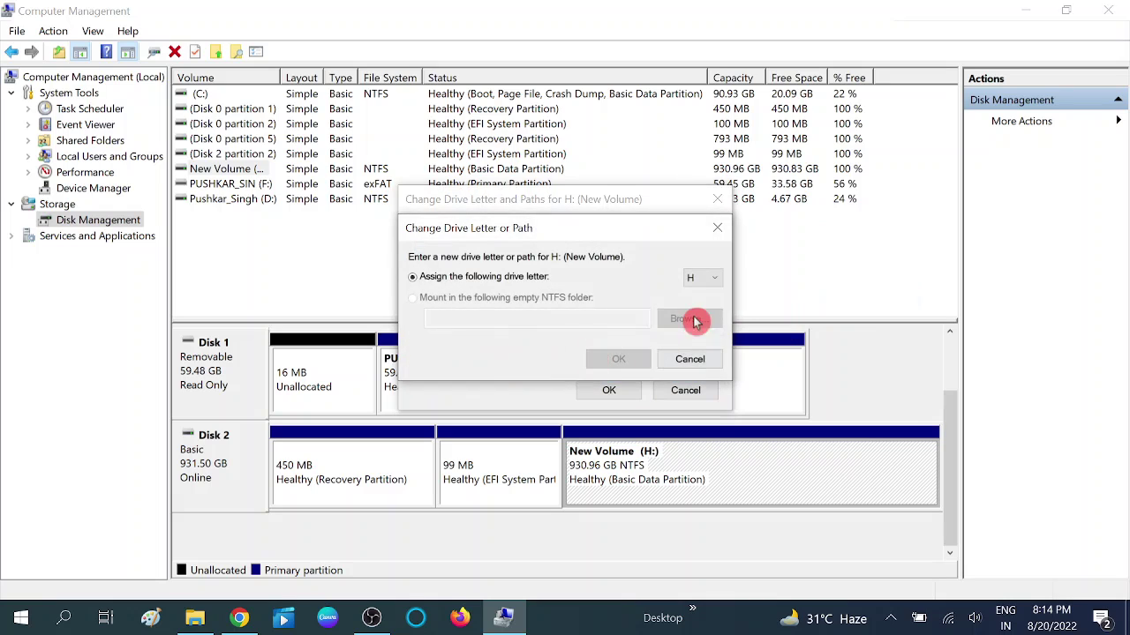
left_click(706, 277)
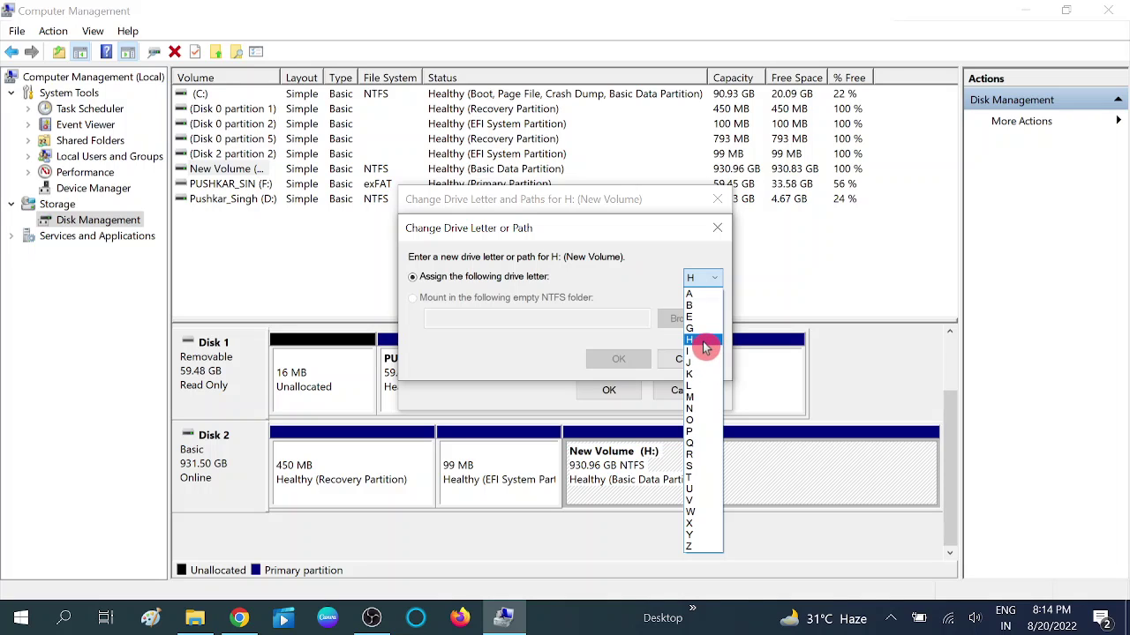
left_click(716, 228)
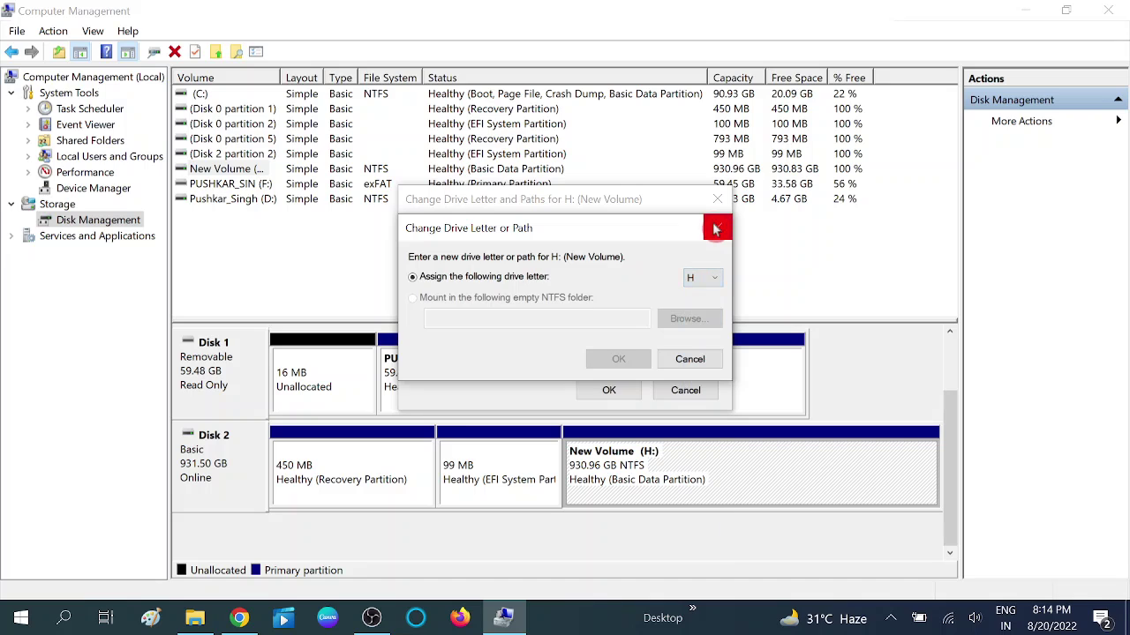
left_click(717, 228)
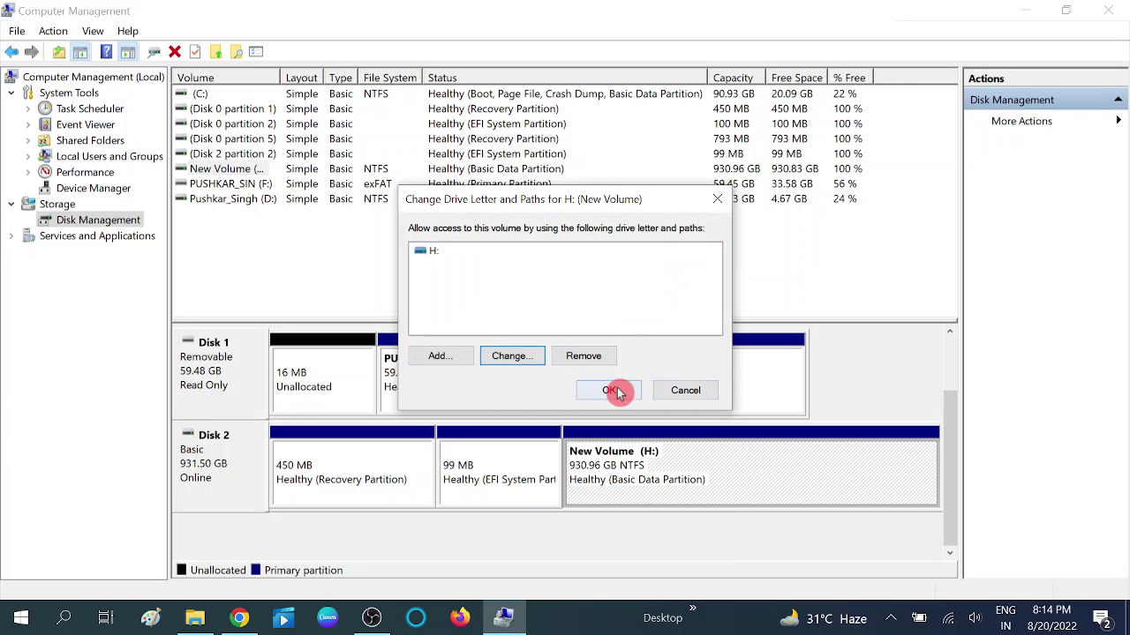
left_click(680, 394)
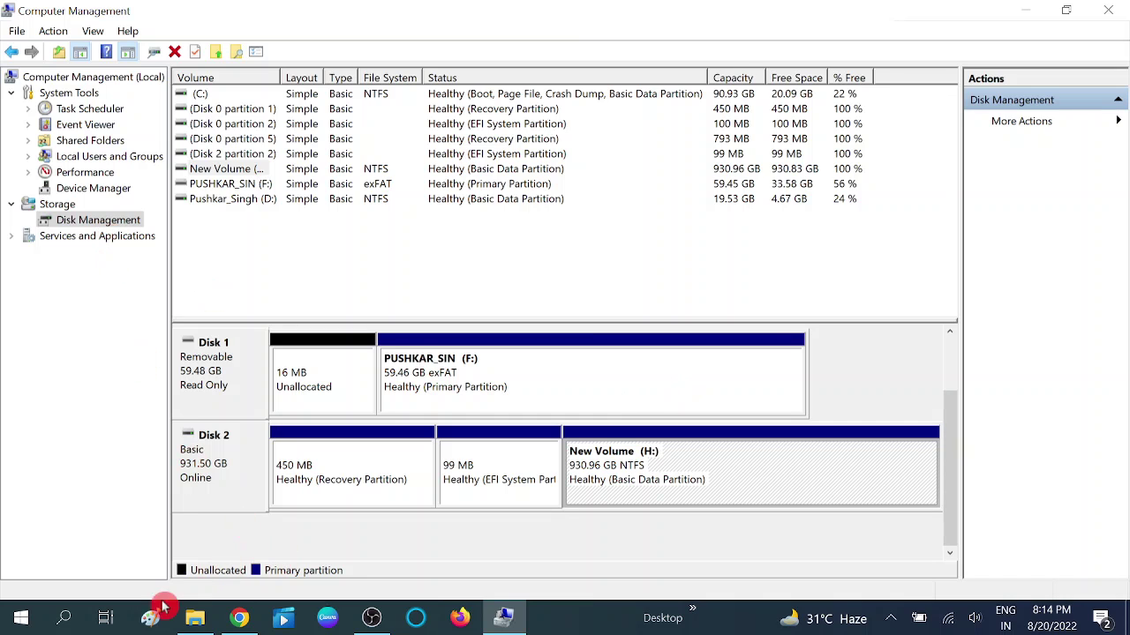
Step: Check New Volume (H:) in File Explorer, then return to Disk Management
left_click(196, 621)
key("Return")
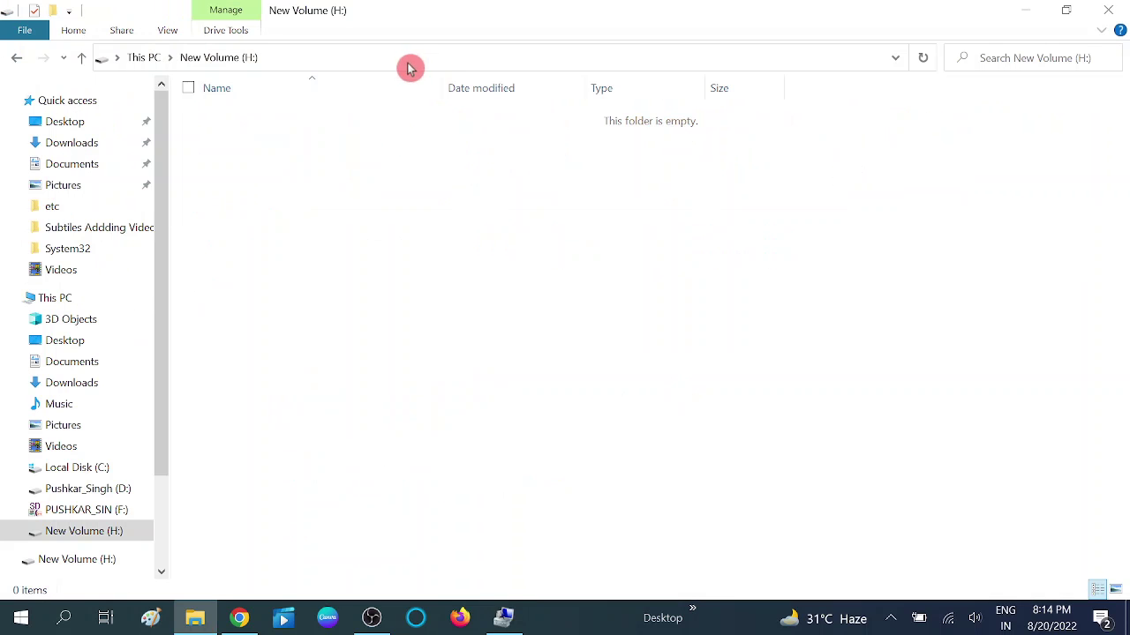
left_click(81, 58)
left_click(1024, 11)
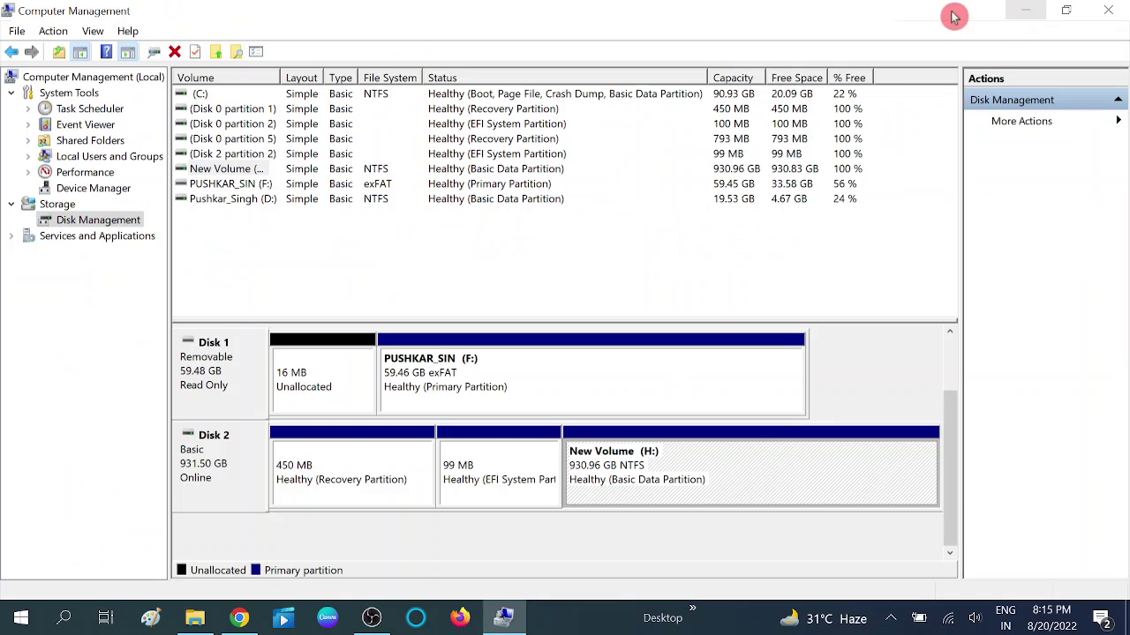
Step: Close Computer Management and refresh the desktop
left_click(1114, 10)
right_click(651, 158)
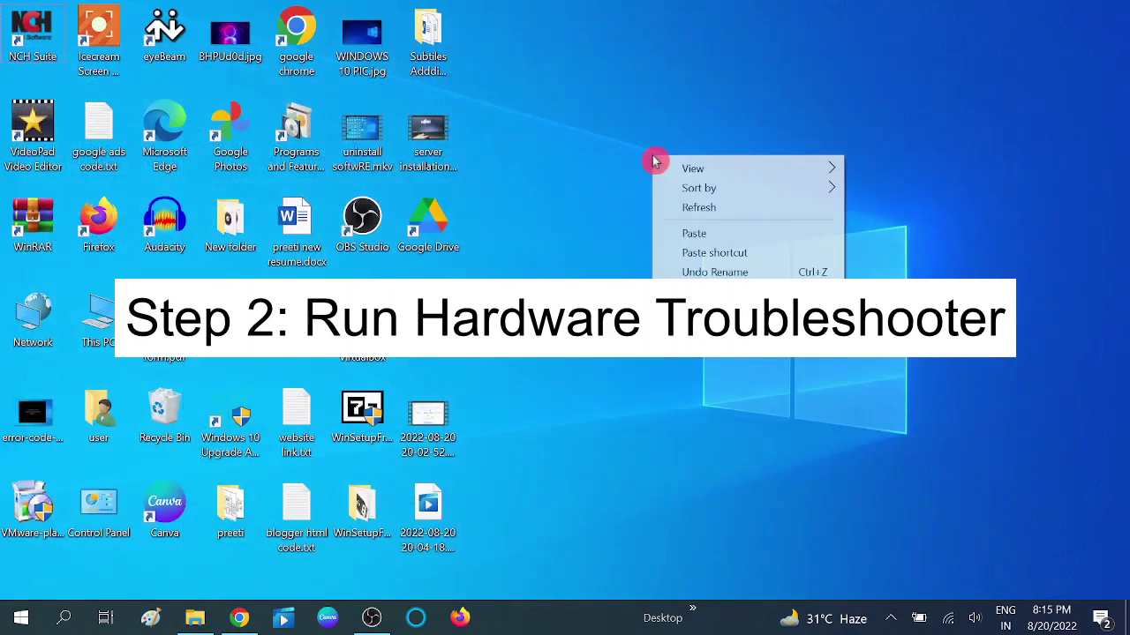
left_click(713, 219)
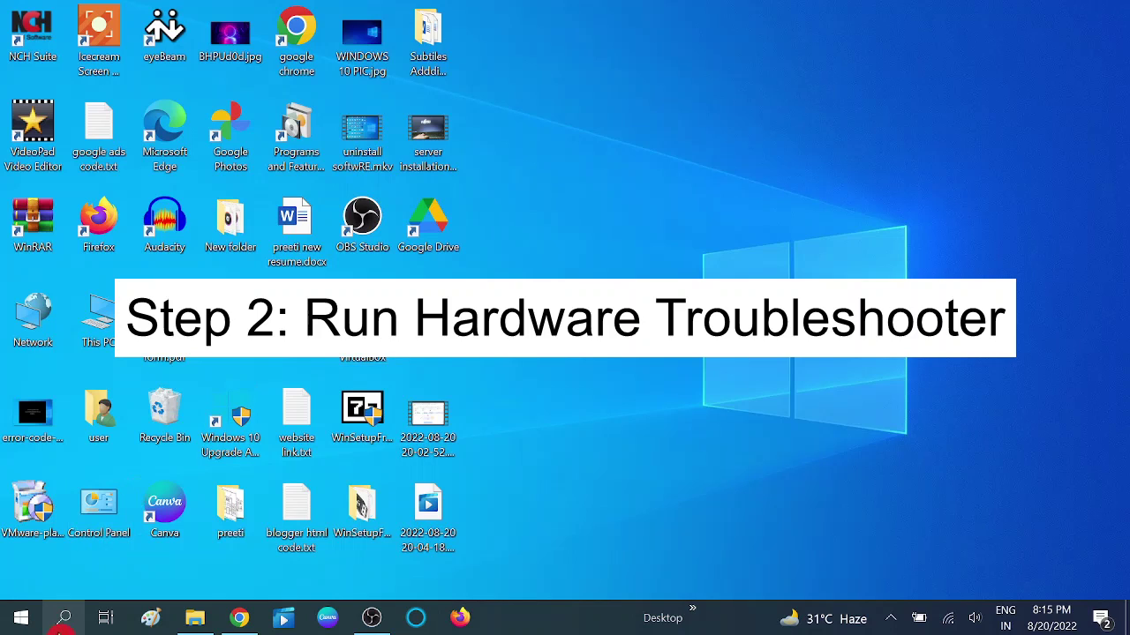
Step: Search for cmd and bring up Command Prompt's launch options
left_click(64, 618)
type("cmd")
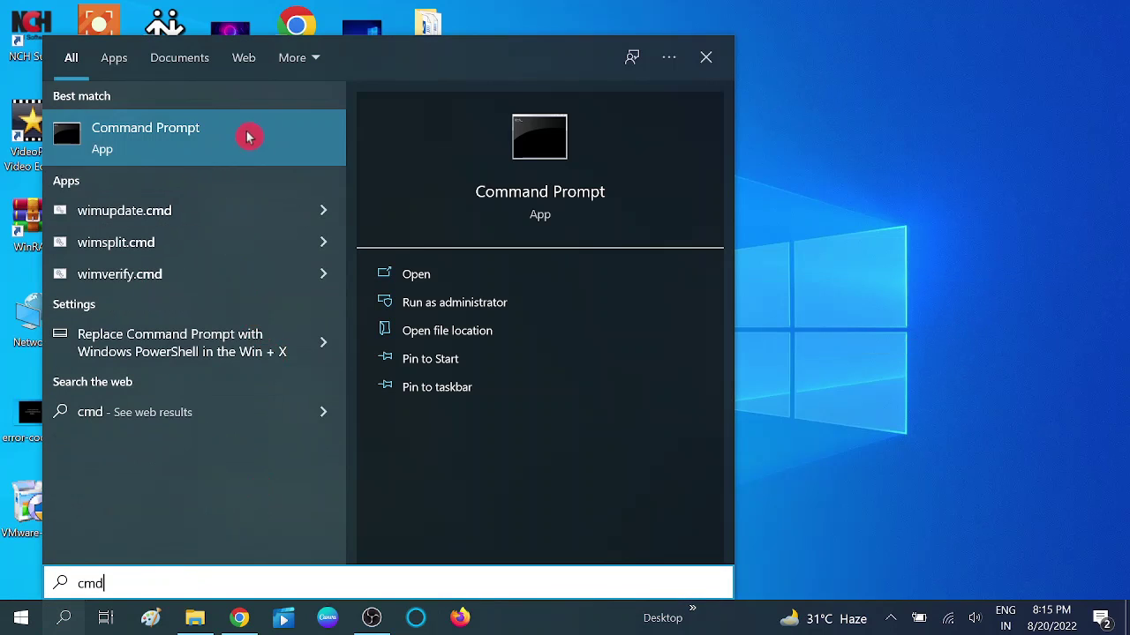
right_click(245, 133)
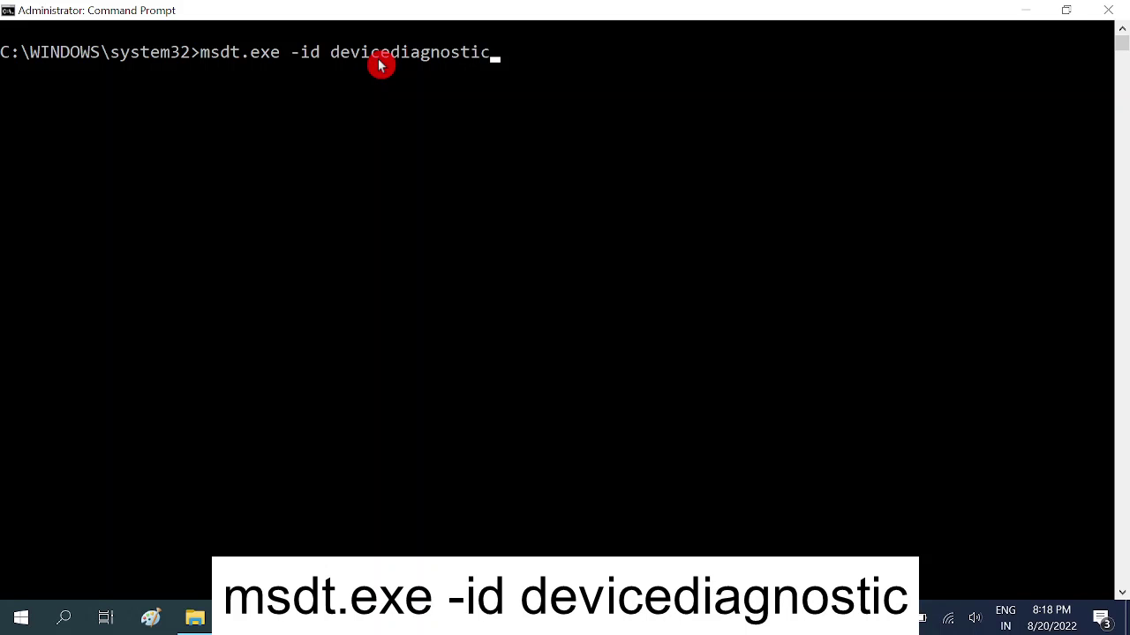
Step: Run msdt.exe -id devicediagnostic, scan for hardware problems, apply the driver fix, and skip the restart
key("Return")
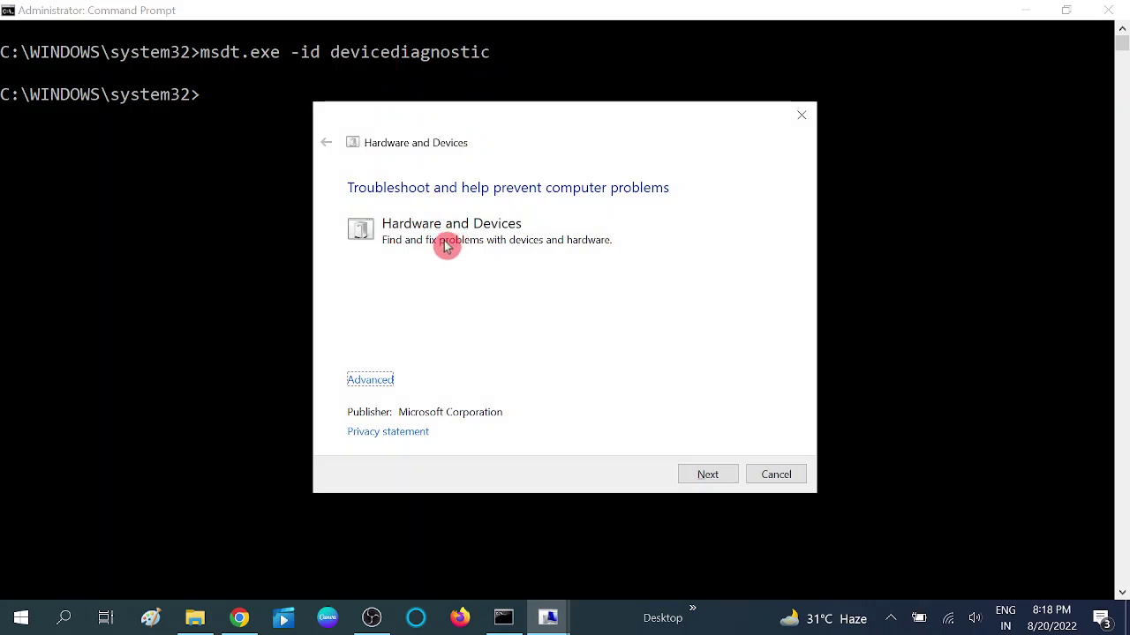
left_click(708, 474)
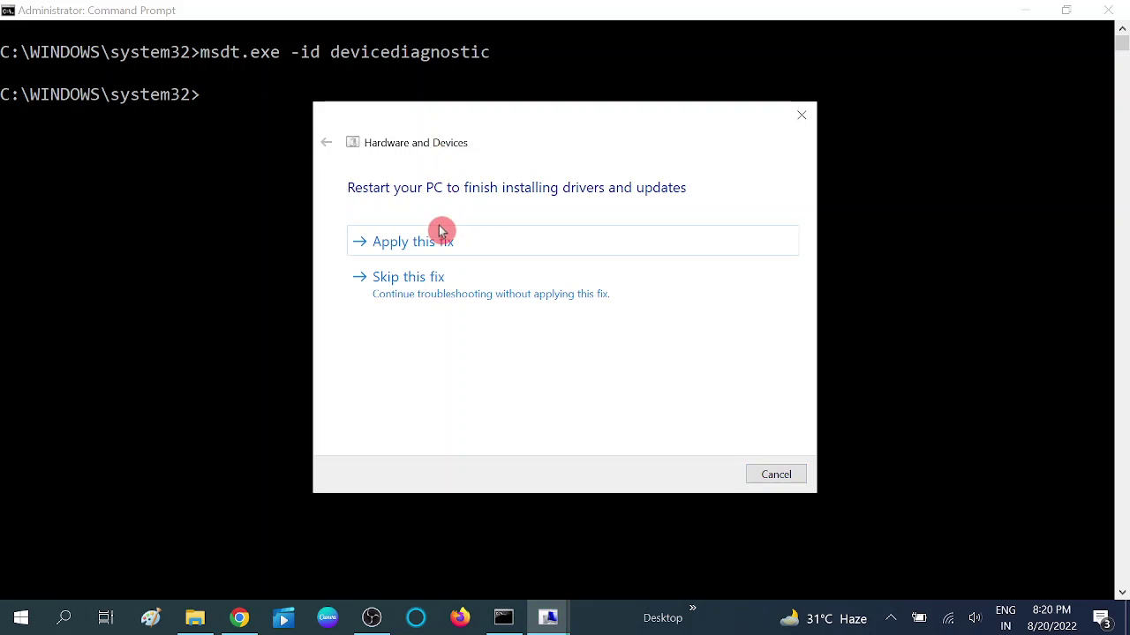
left_click(465, 248)
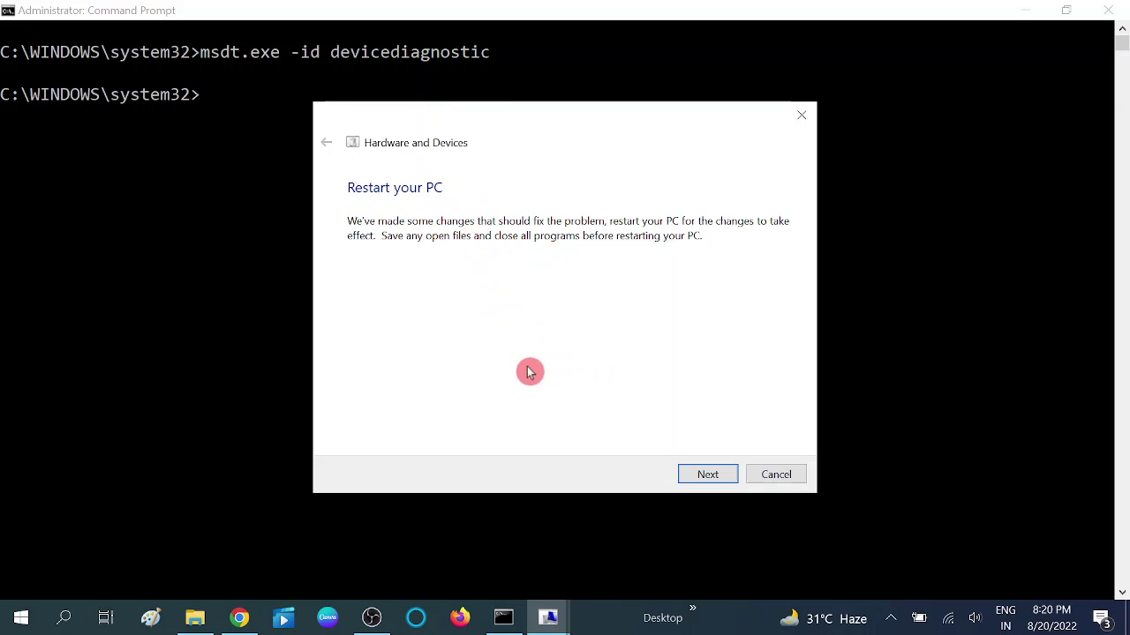
left_click(781, 477)
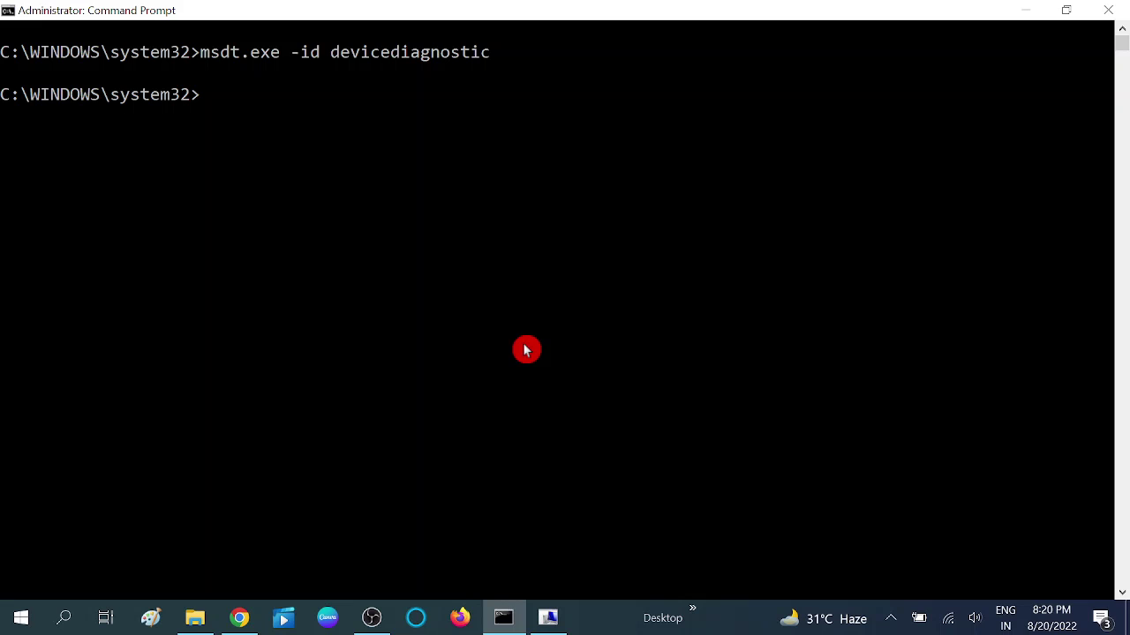
Step: Show the desktop and launch Device Manager with devmgmt.msc from the Run prompt
key("super+d")
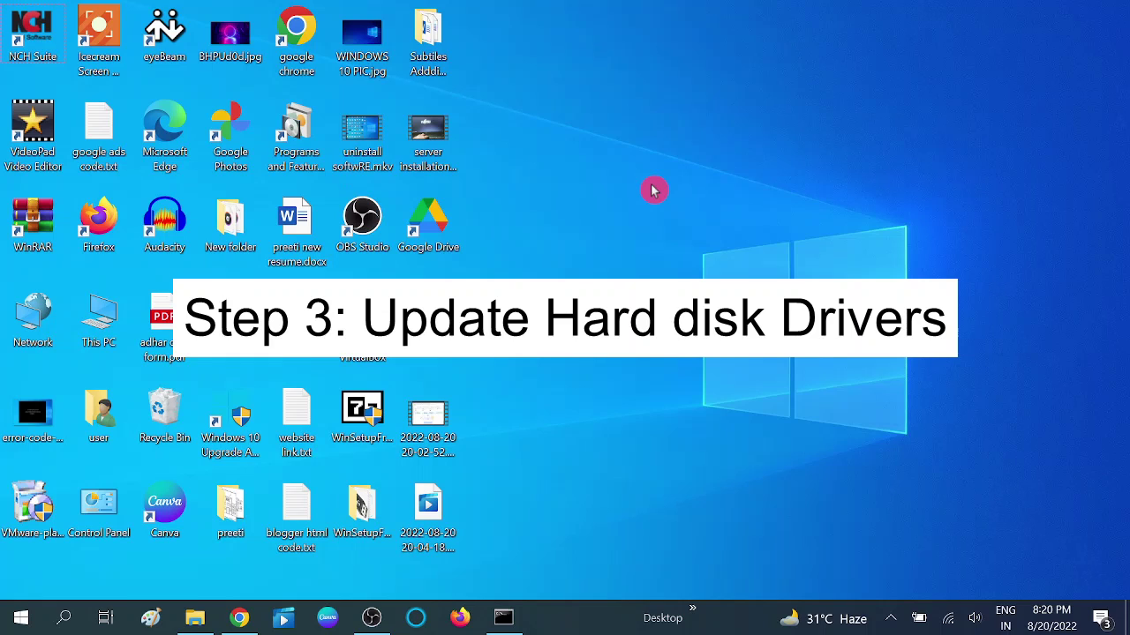
key("super+r")
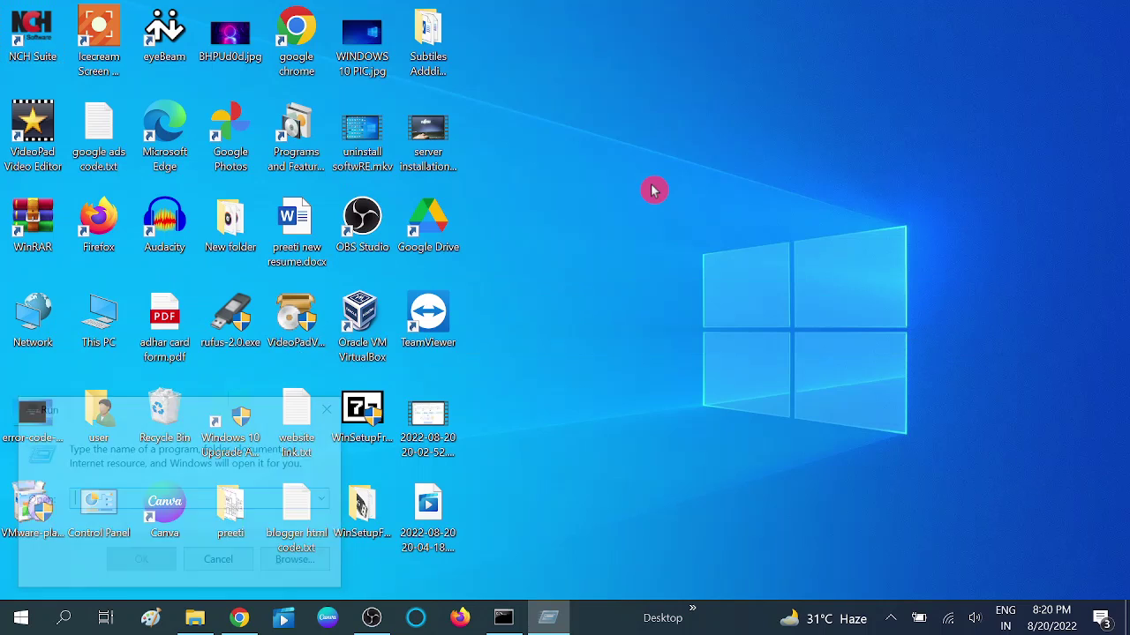
type("devmgmt.msc")
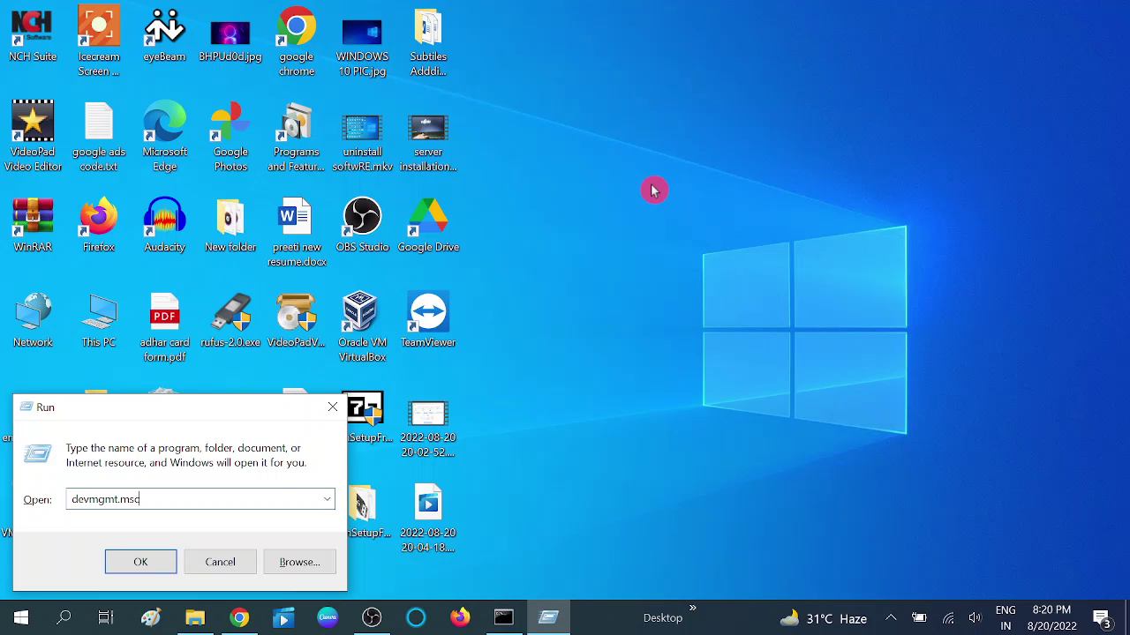
key("Return")
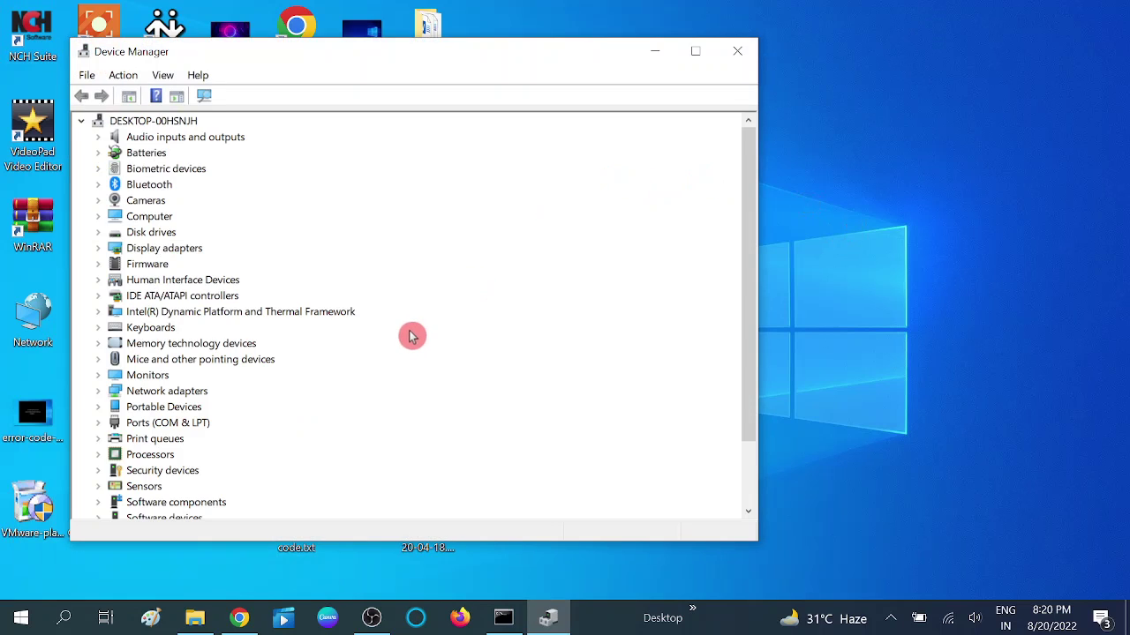
Step: Search automatically for a newer KINGSTON SUV400S37120G driver under Disk drives; it is already current
left_click(100, 235)
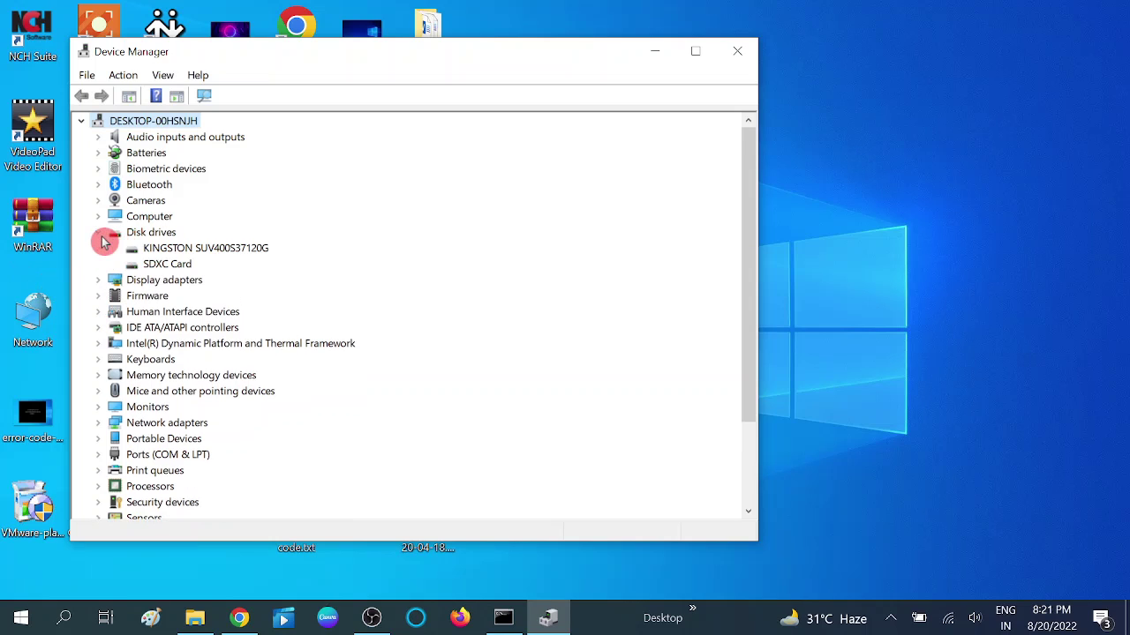
right_click(192, 251)
left_click(232, 263)
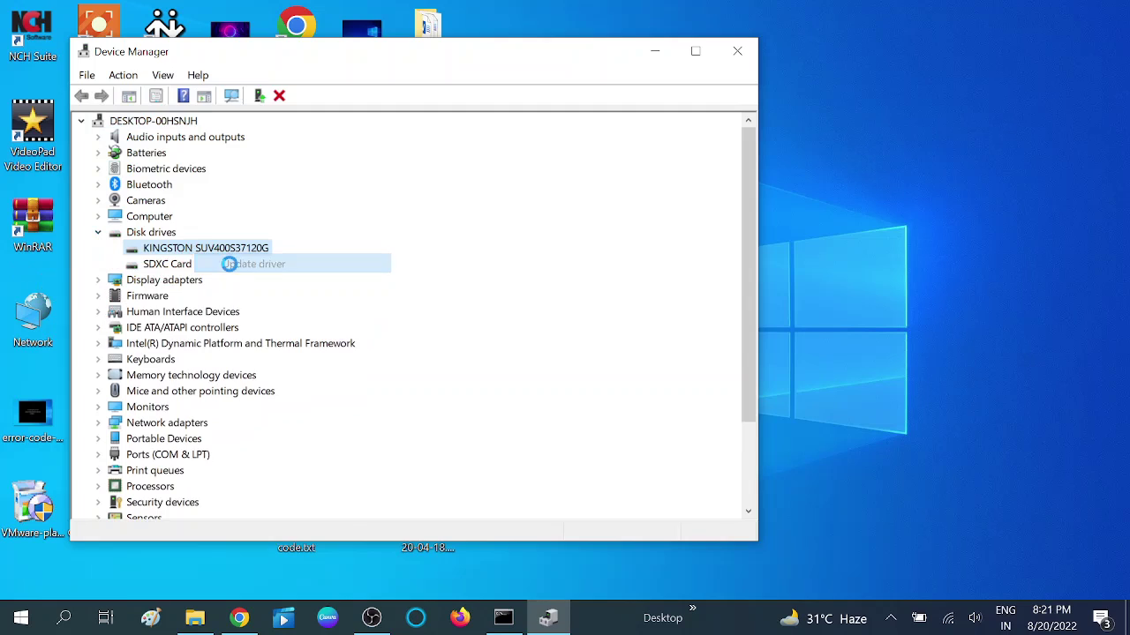
left_click(349, 282)
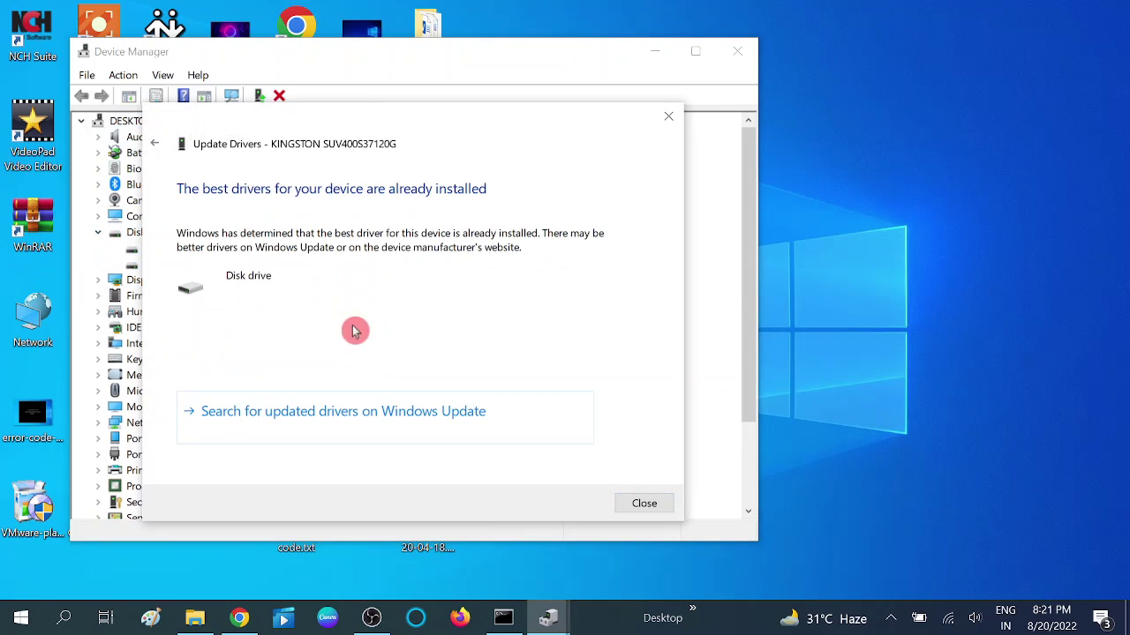
left_click(641, 506)
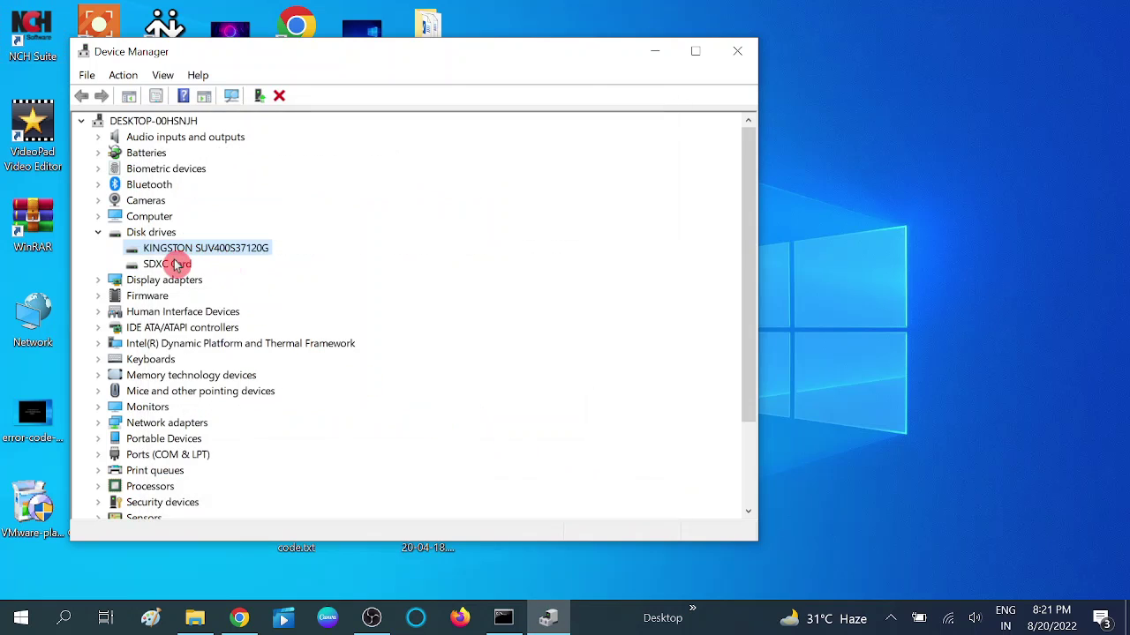
Step: Search automatically for a newer SDXC Card driver; the best driver is already installed
right_click(176, 263)
left_click(216, 271)
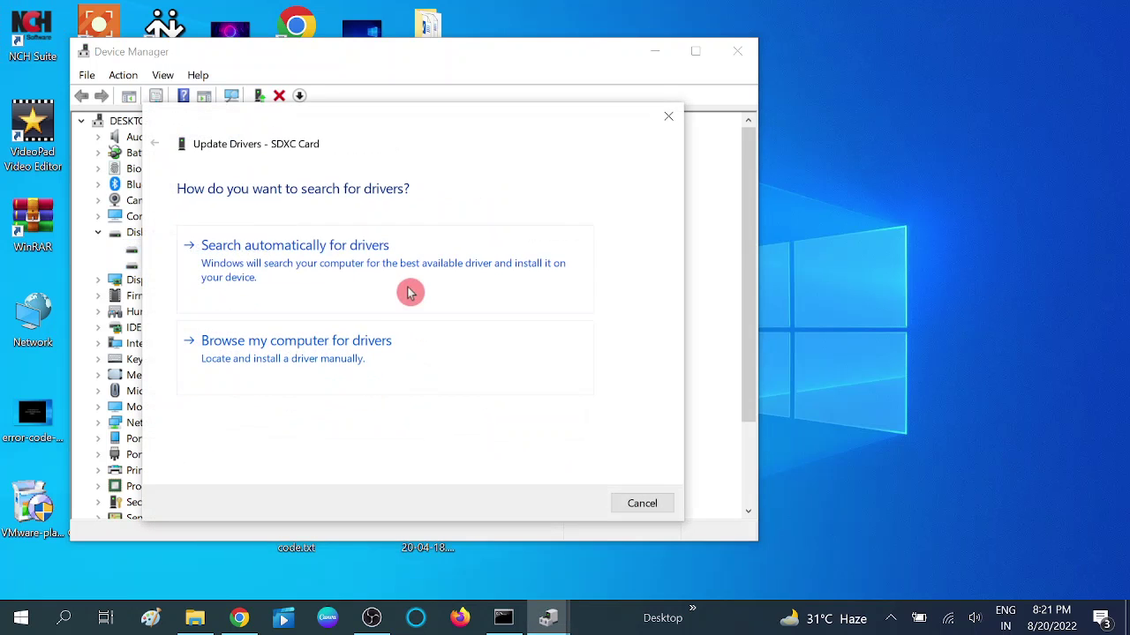
left_click(378, 285)
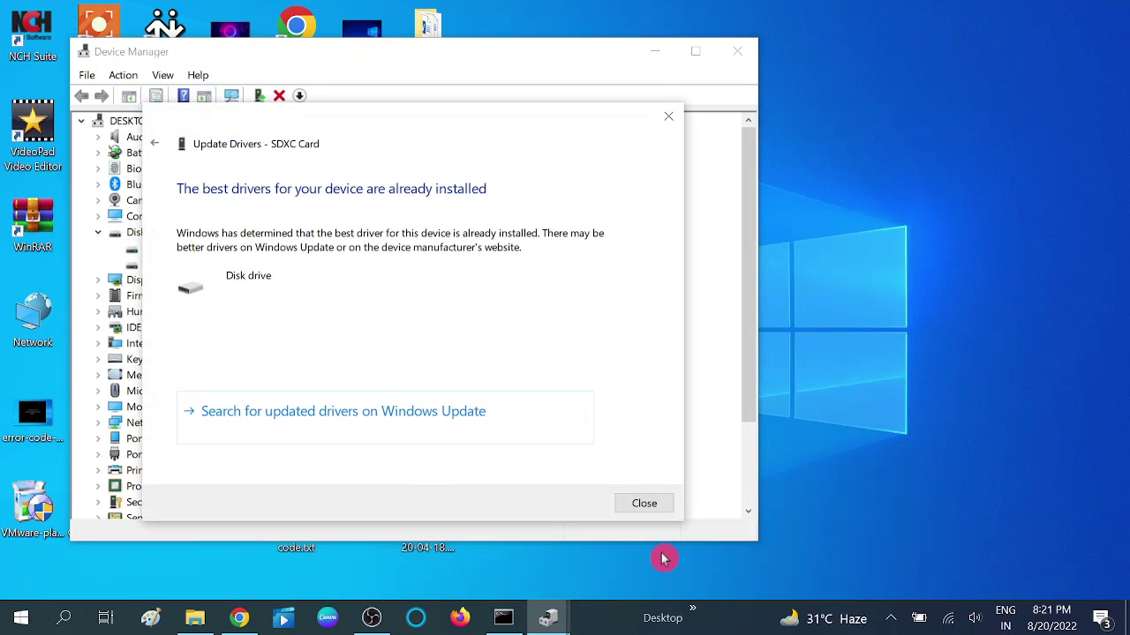
left_click(651, 503)
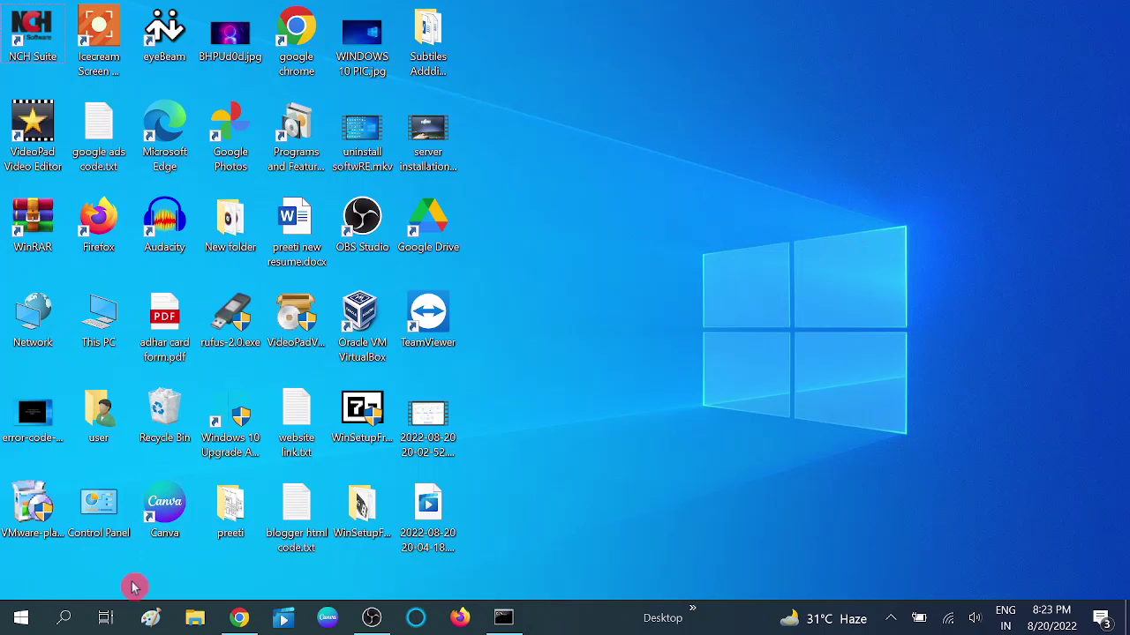
Step: Open an administrator Command Prompt and enter the chkdsk e: /f/r command
left_click(63, 618)
type("cmd")
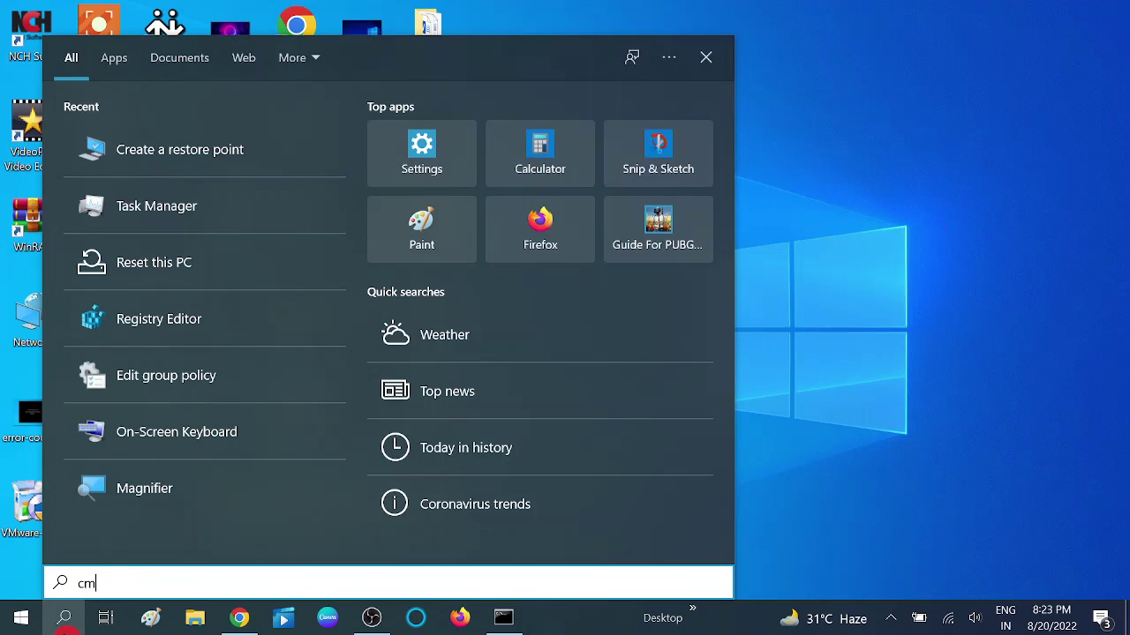
right_click(221, 119)
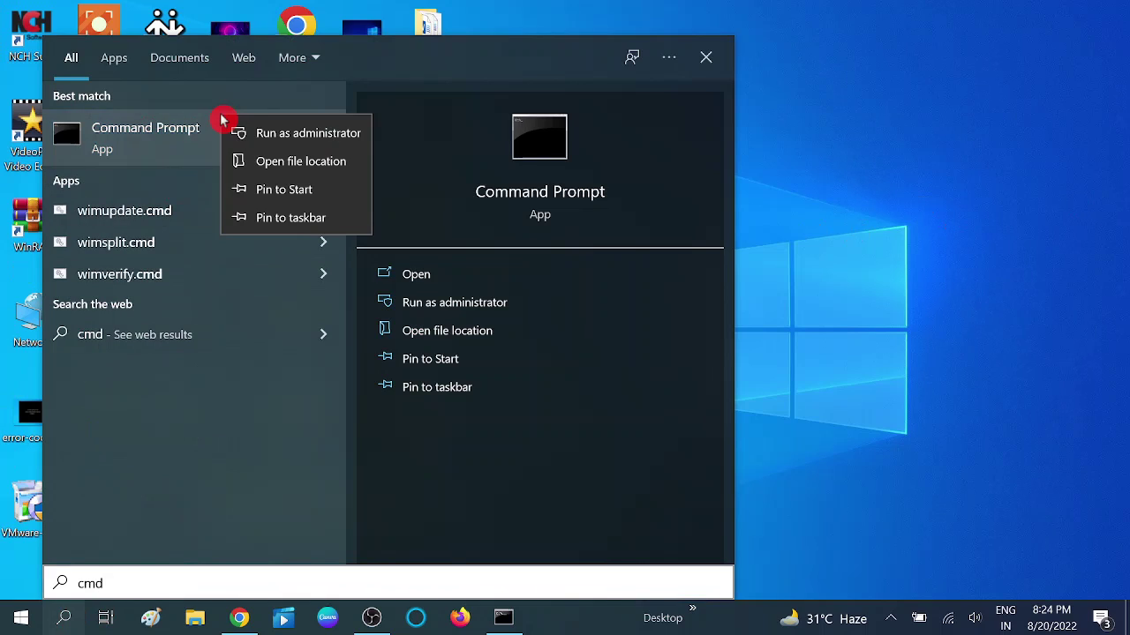
left_click(298, 134)
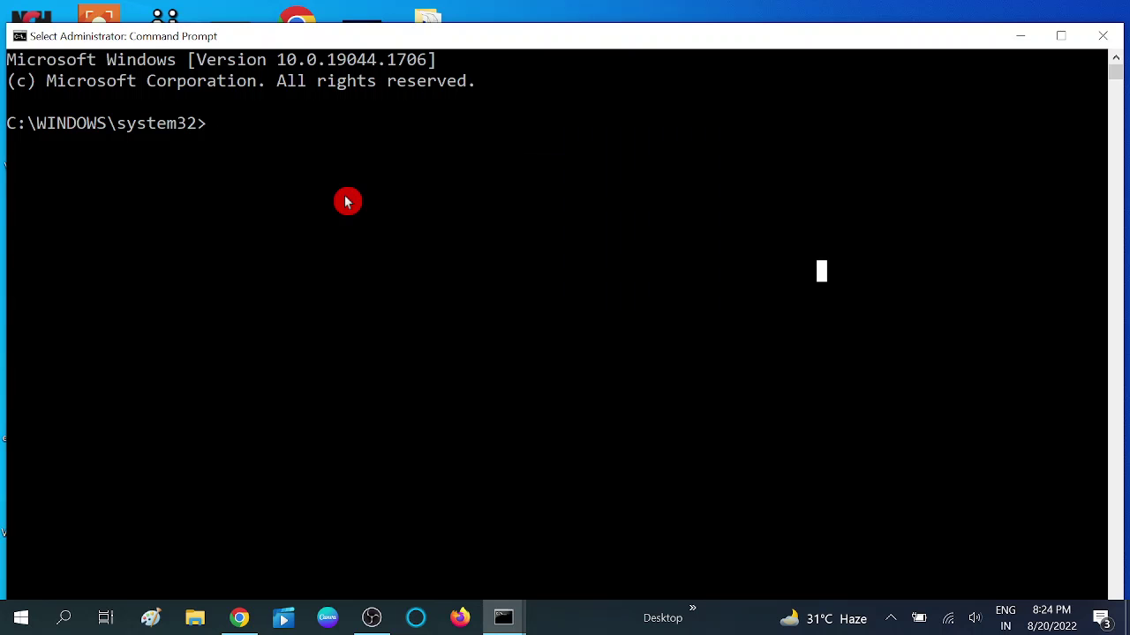
type("chkd")
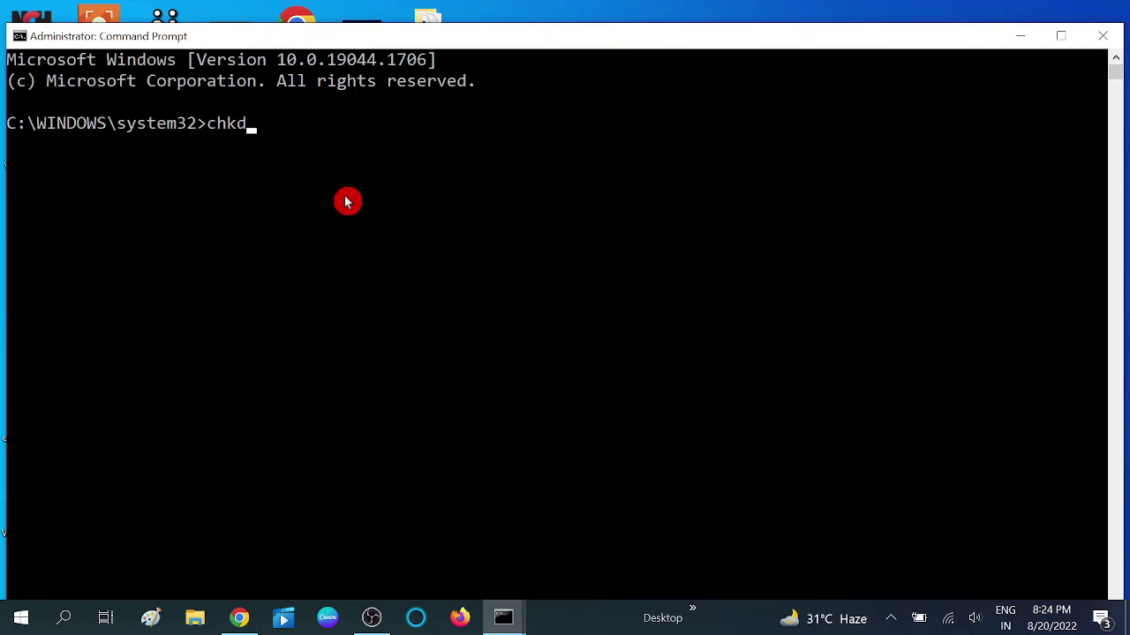
type("sk")
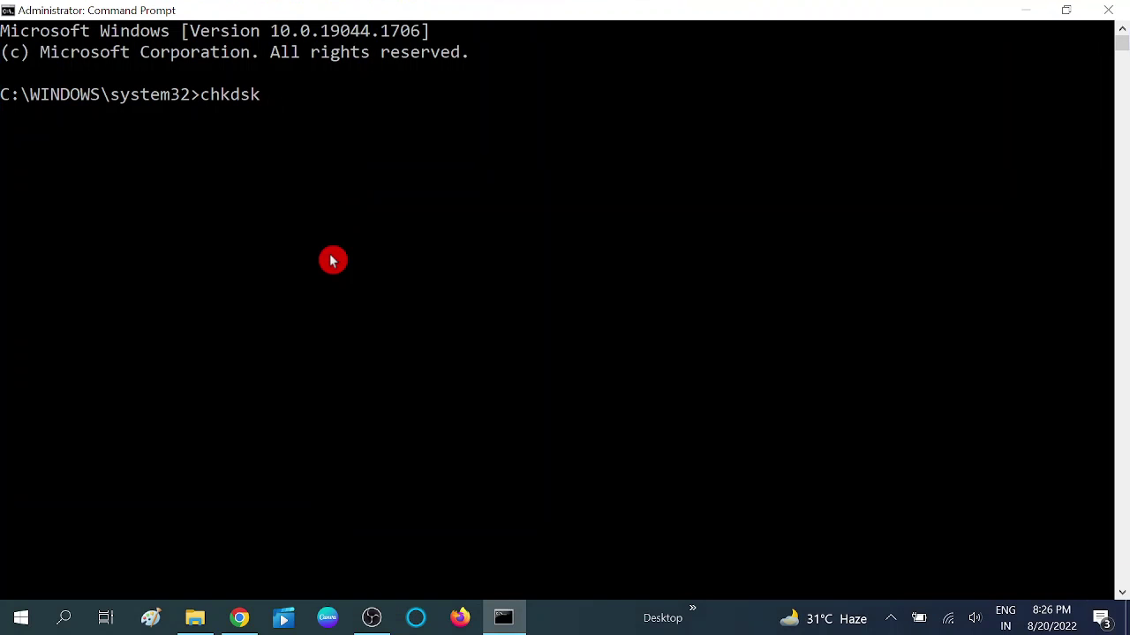
type("e: /f/r")
Step: Run chkdsk e: /f/r and follow its progress into Stage 5
key("Return")
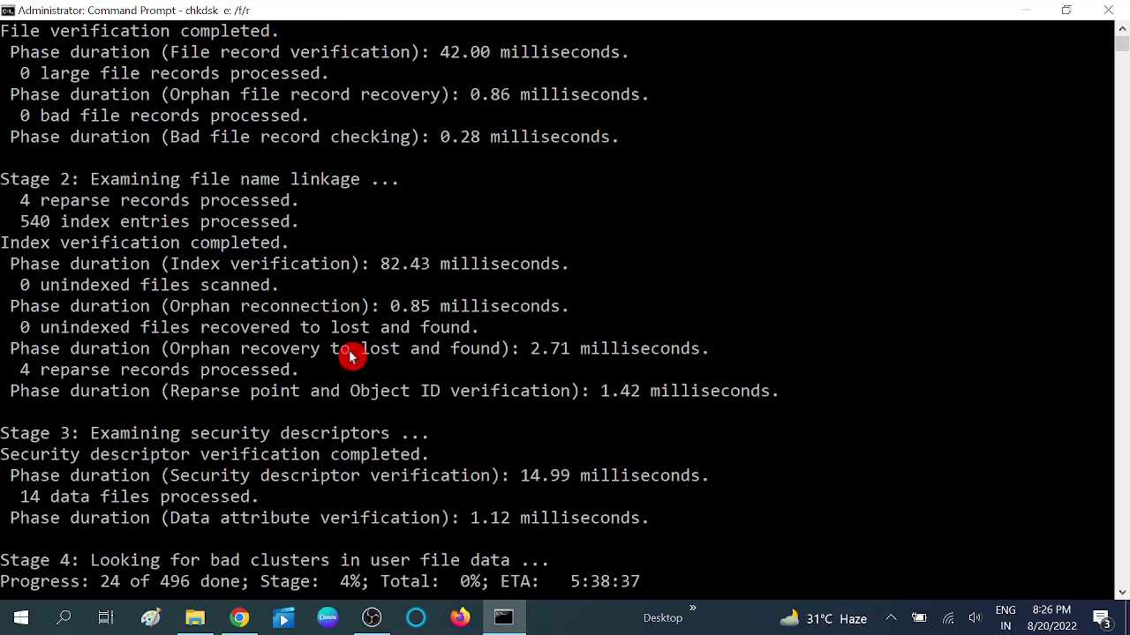
scroll(351, 355, "down", 1)
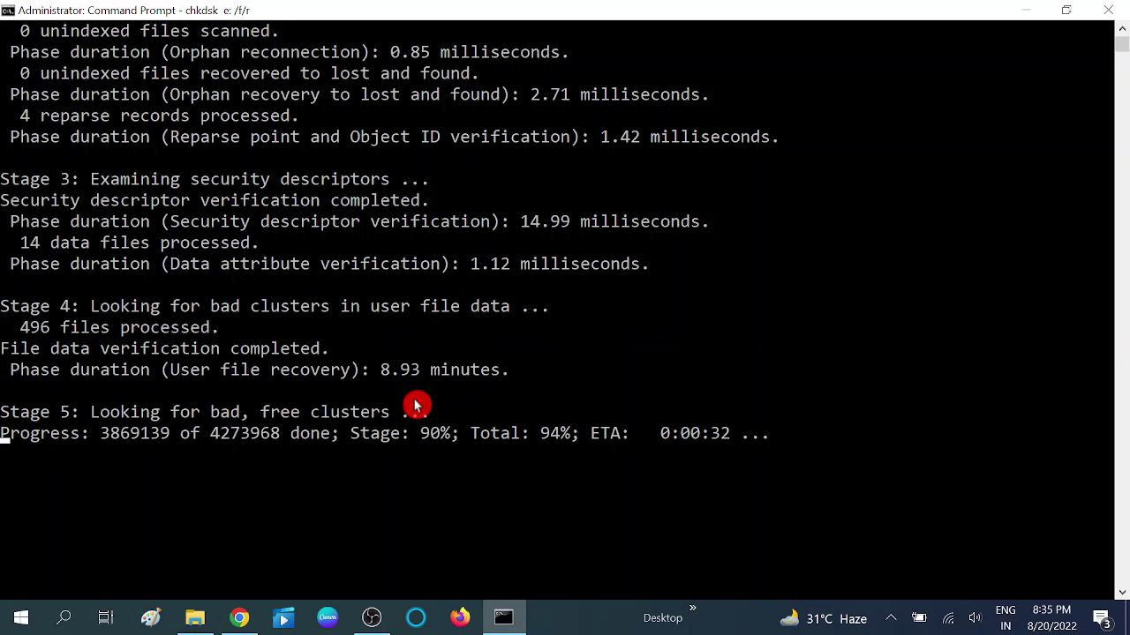
Step: Return to the prompt after chkdsk reports no problems, and highlight the result lines
key("Return")
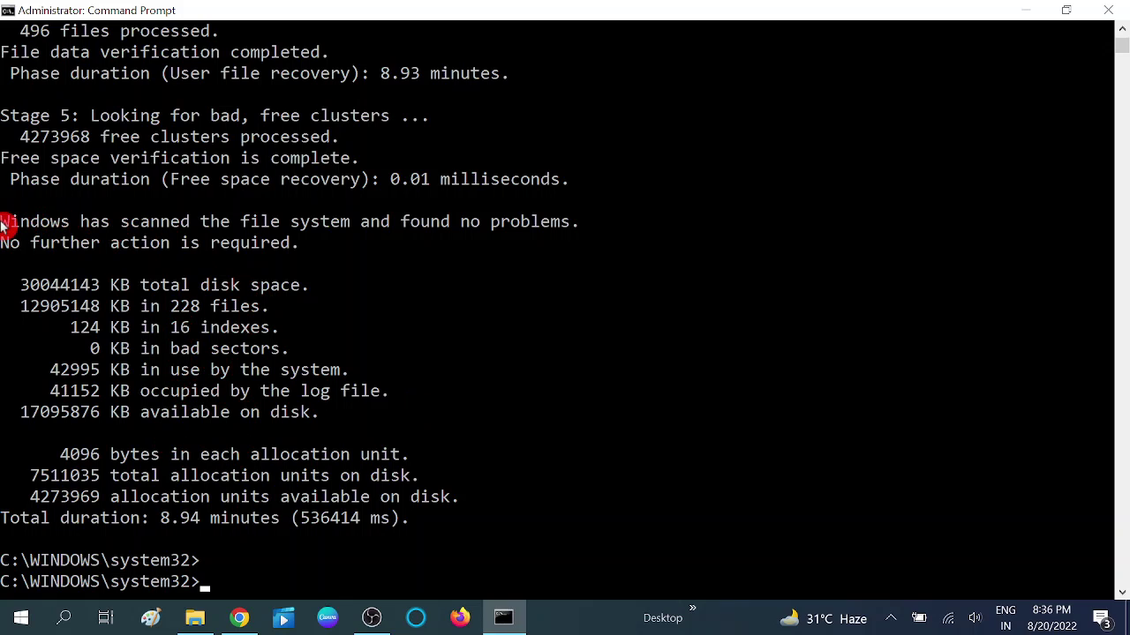
left_click_drag(5, 221, 575, 221)
left_click_drag(4, 251, 164, 265)
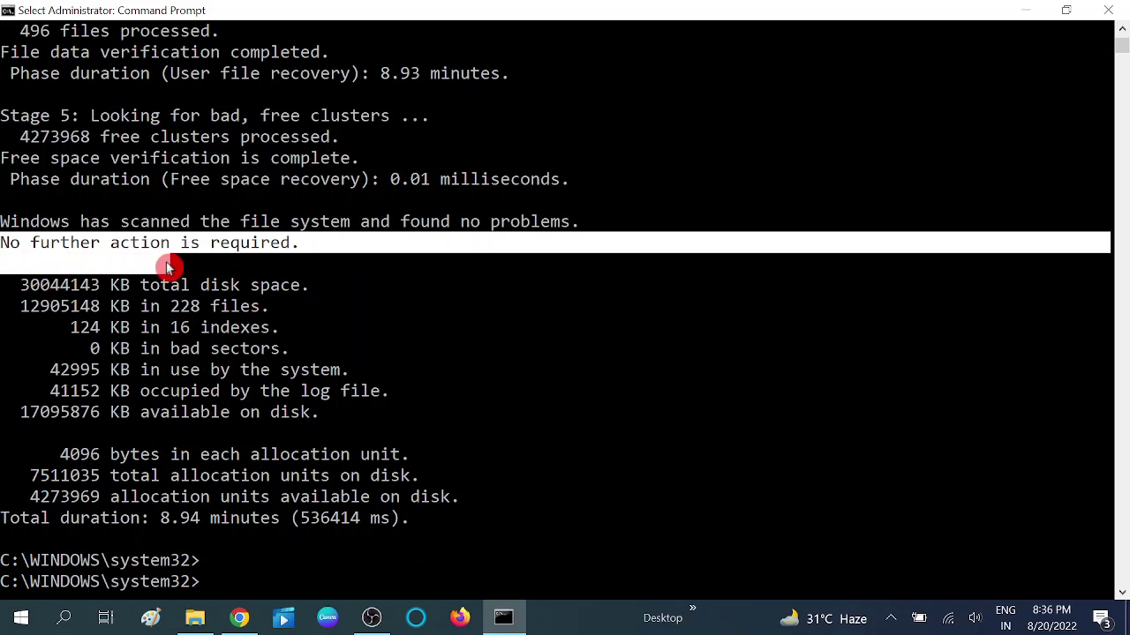
left_click(4, 222)
left_click_drag(4, 222, 259, 247)
left_click(296, 244)
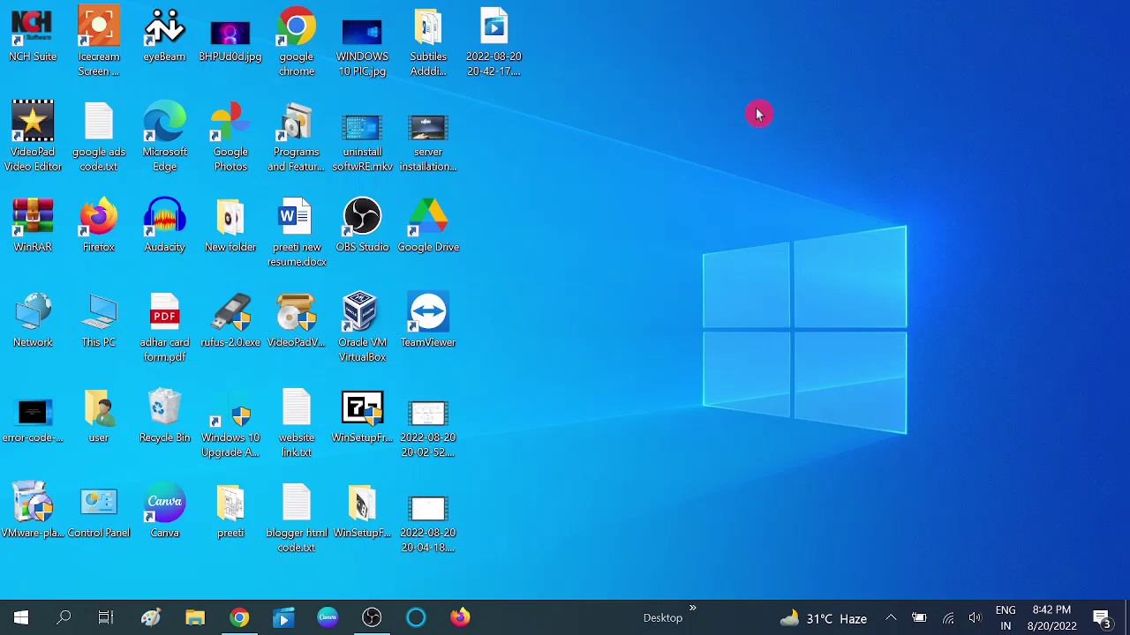
Step: Open the permissions editor on the Security settings of drive NEW VOLUME (E:) from This PC
left_click(195, 618)
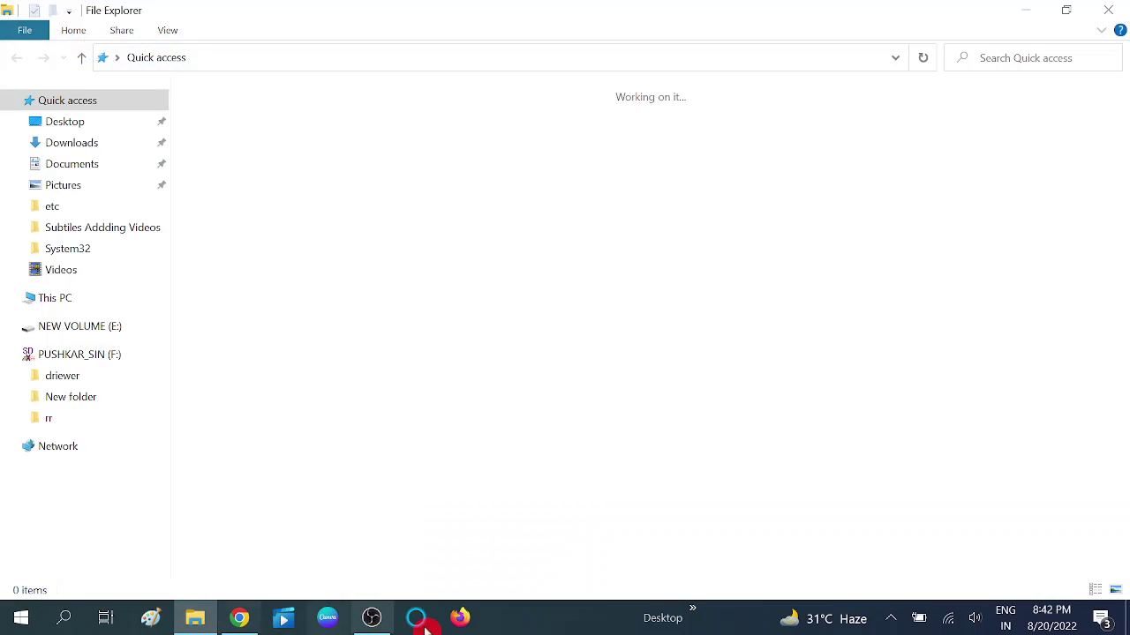
left_click(60, 297)
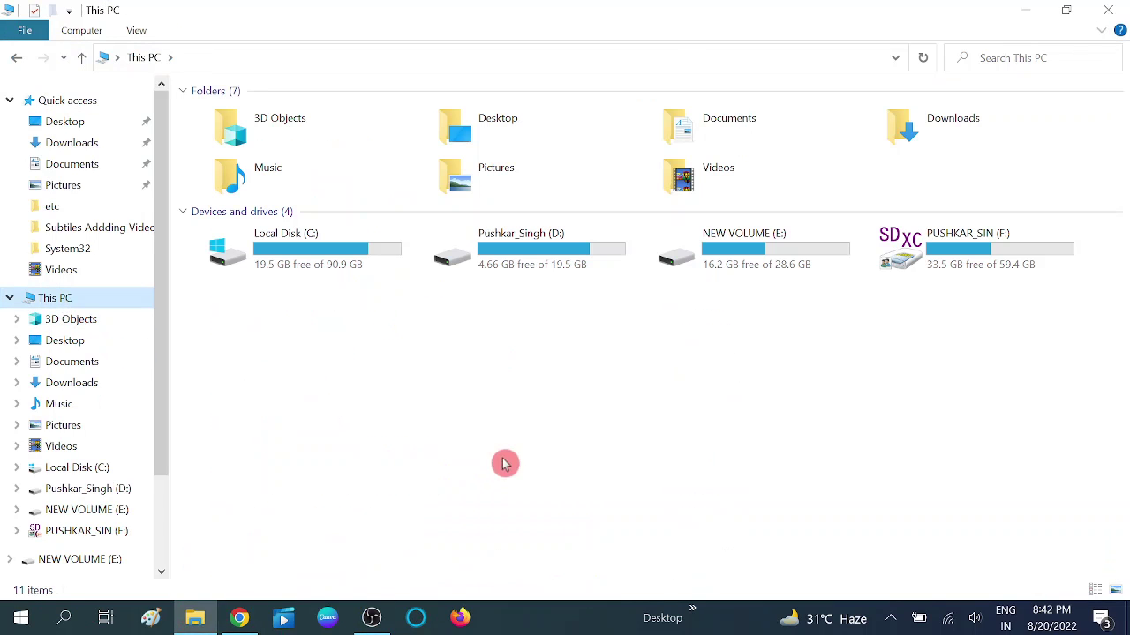
left_click(733, 253)
right_click(744, 249)
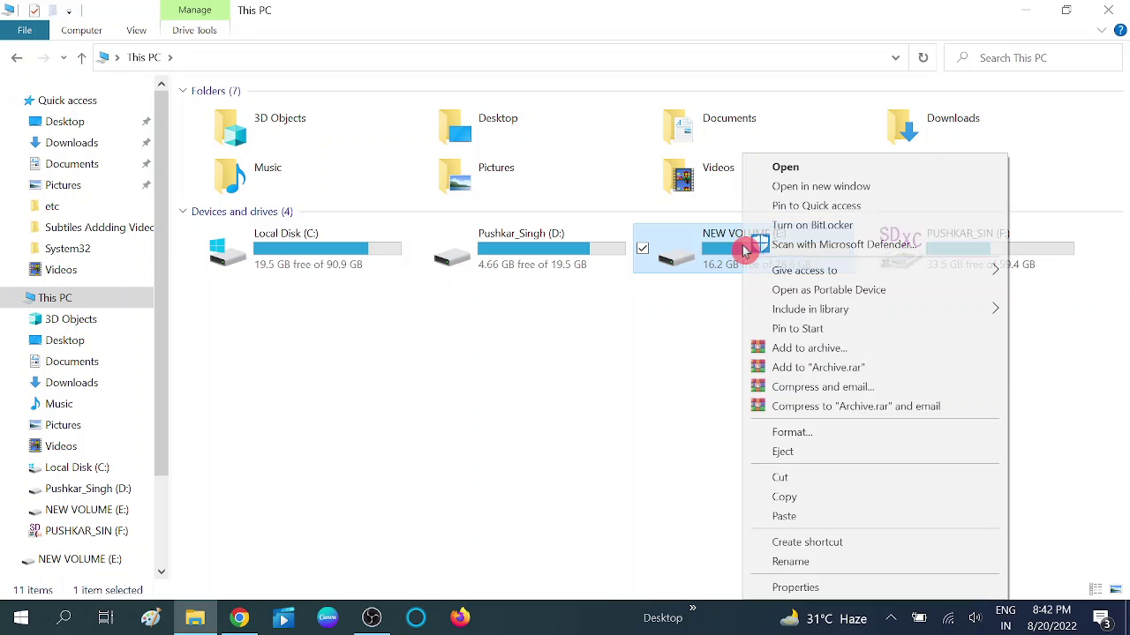
left_click(790, 588)
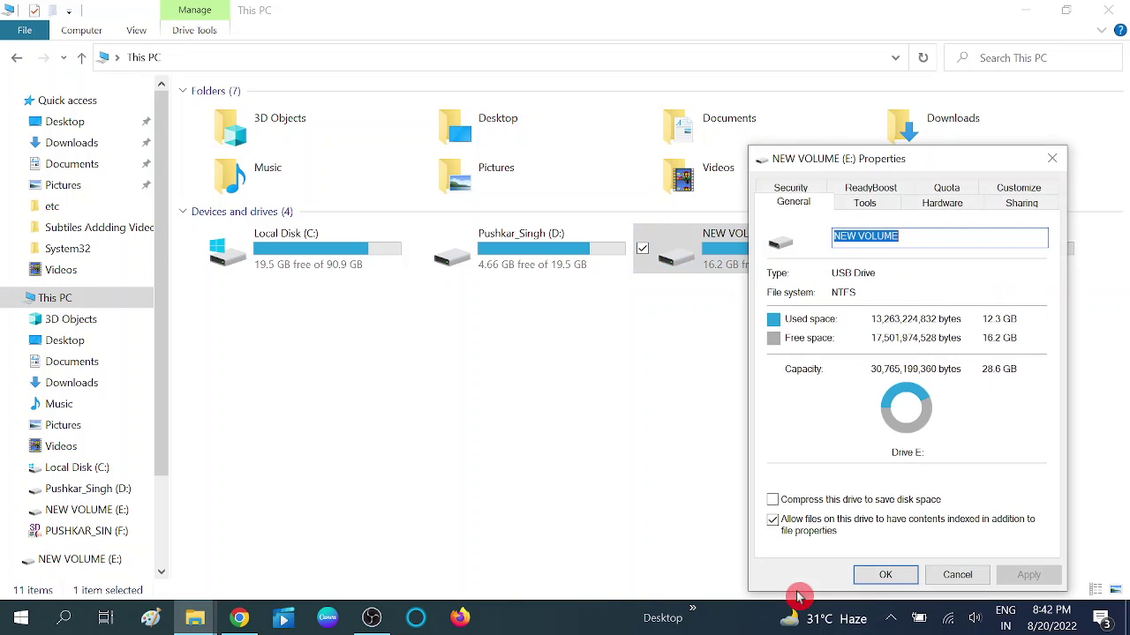
left_click(790, 188)
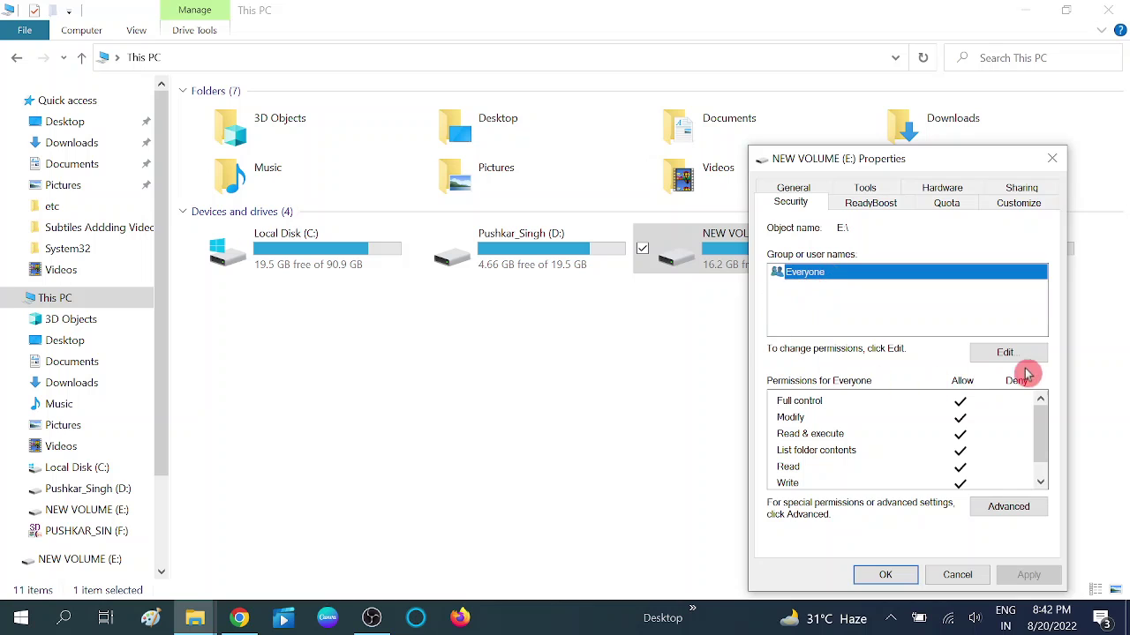
left_click(1002, 354)
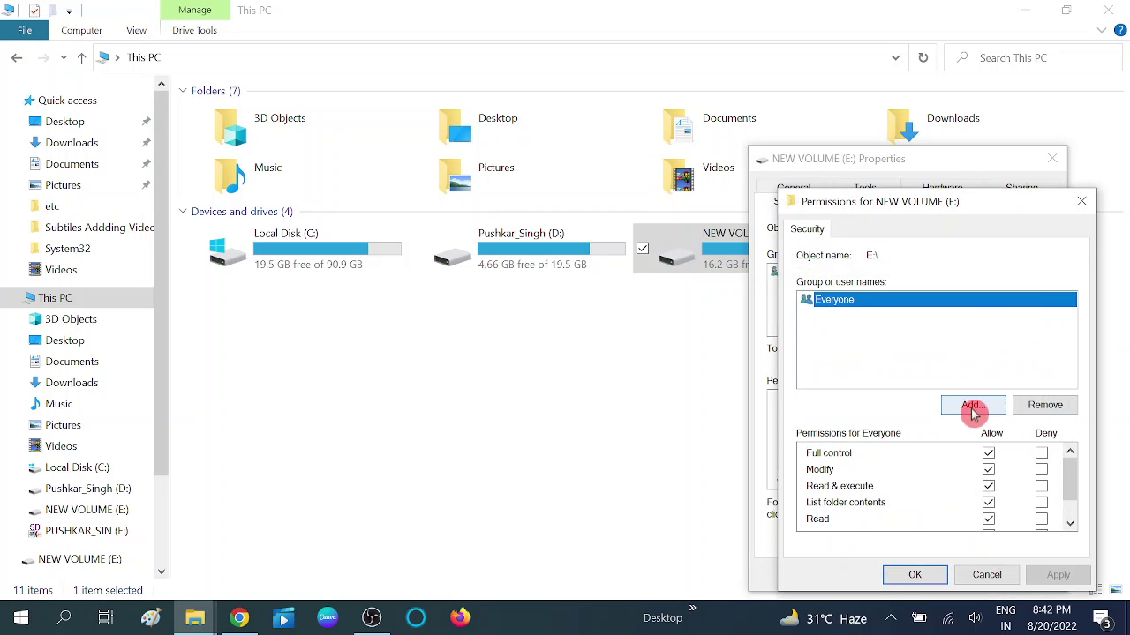
Step: Add the Everyone group to drive E:'s permissions with Full control allowed, and apply
left_click(971, 408)
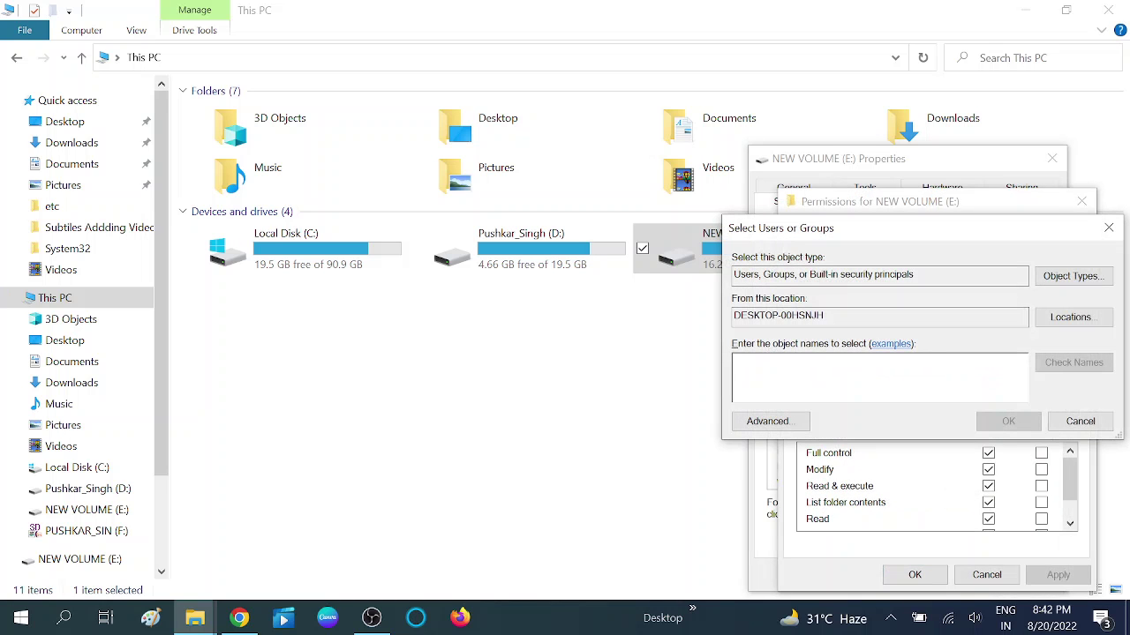
type("cv")
type("eve")
left_click(734, 353)
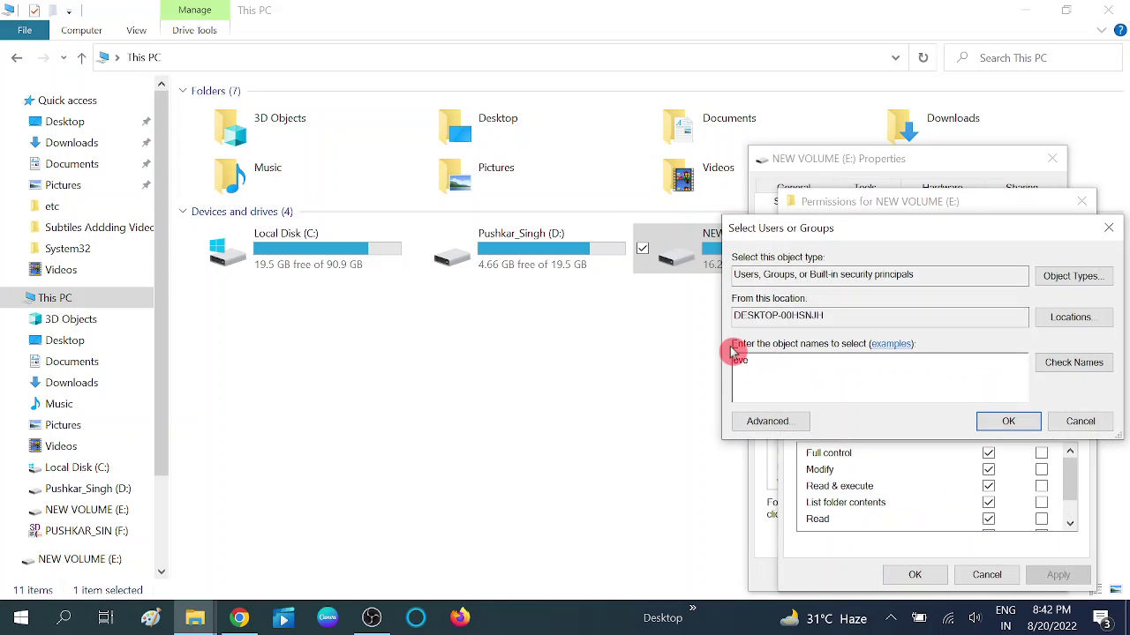
left_click(1079, 363)
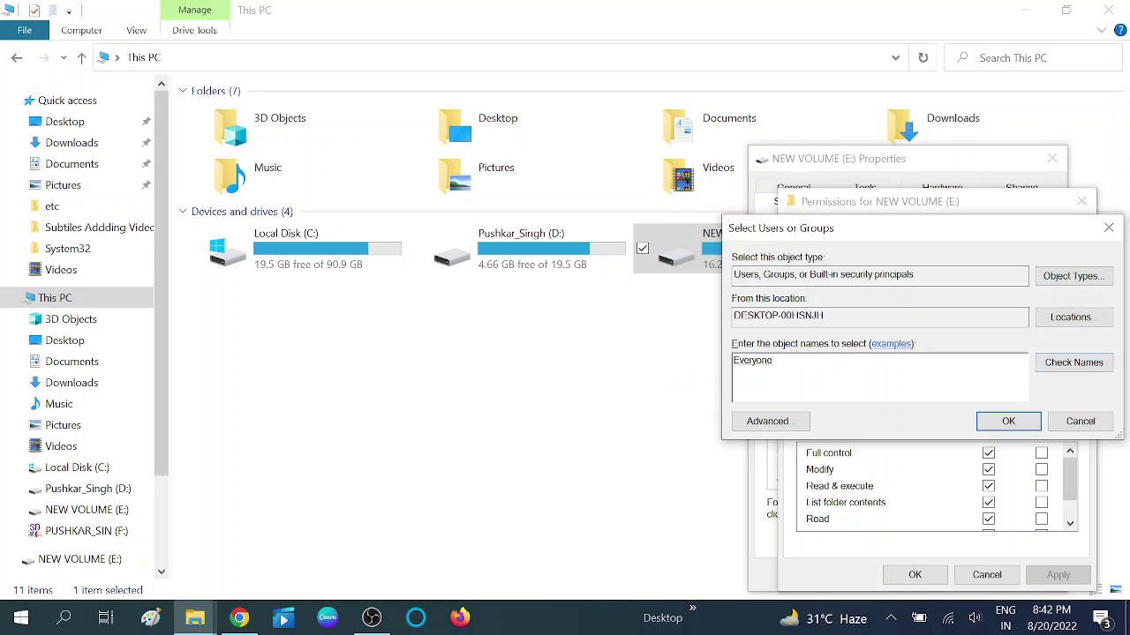
left_click(1015, 424)
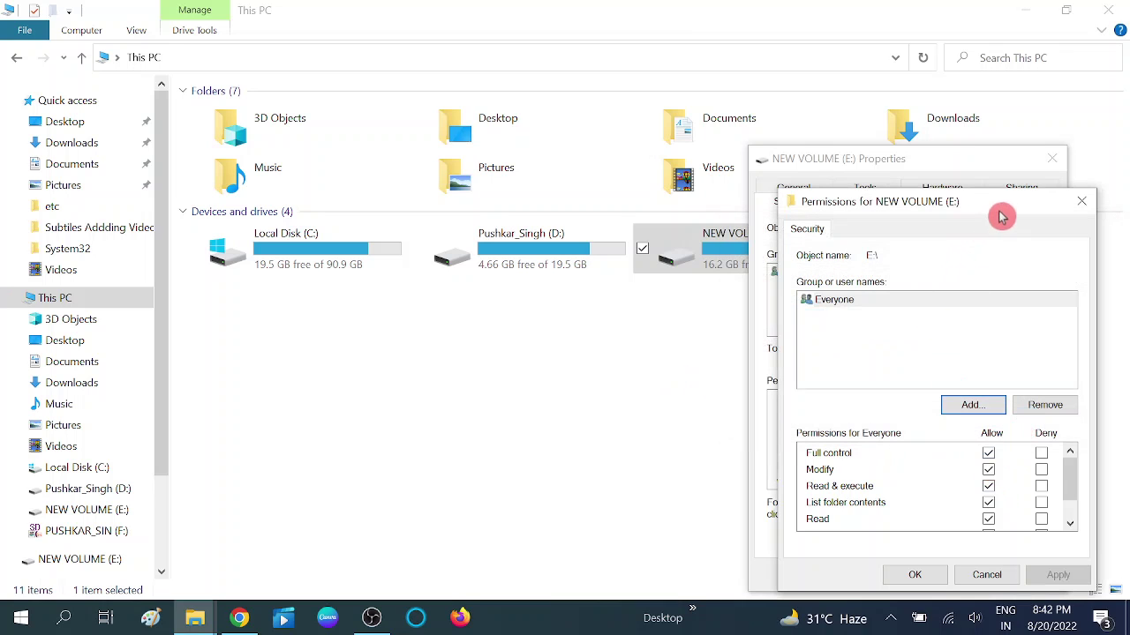
left_click_drag(1002, 216, 924, 158)
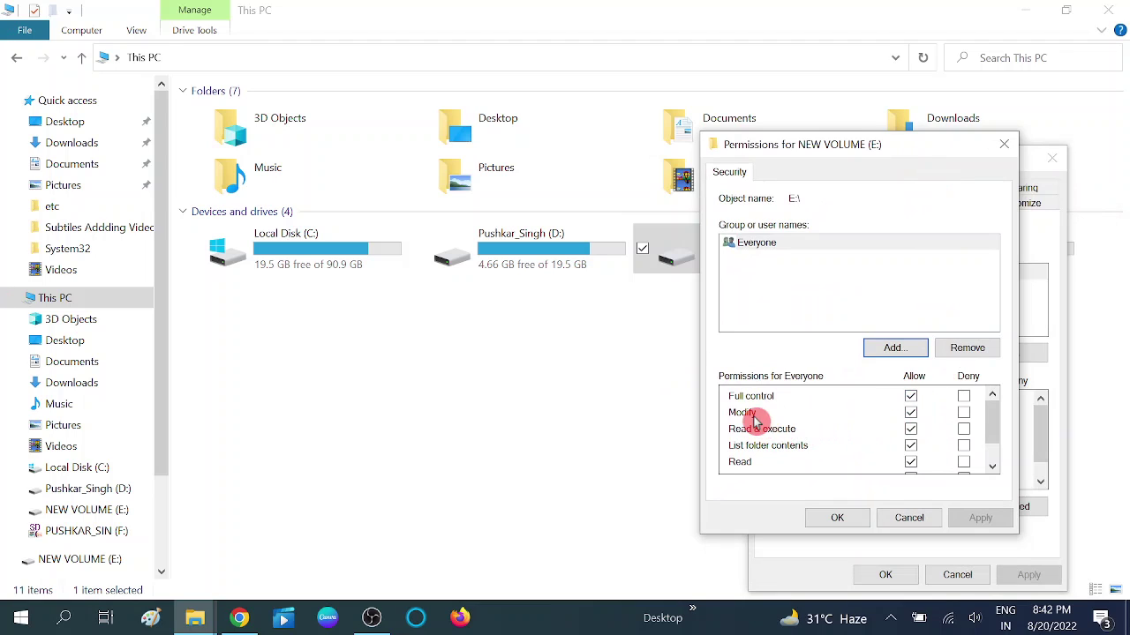
scroll(914, 415, "down", 1)
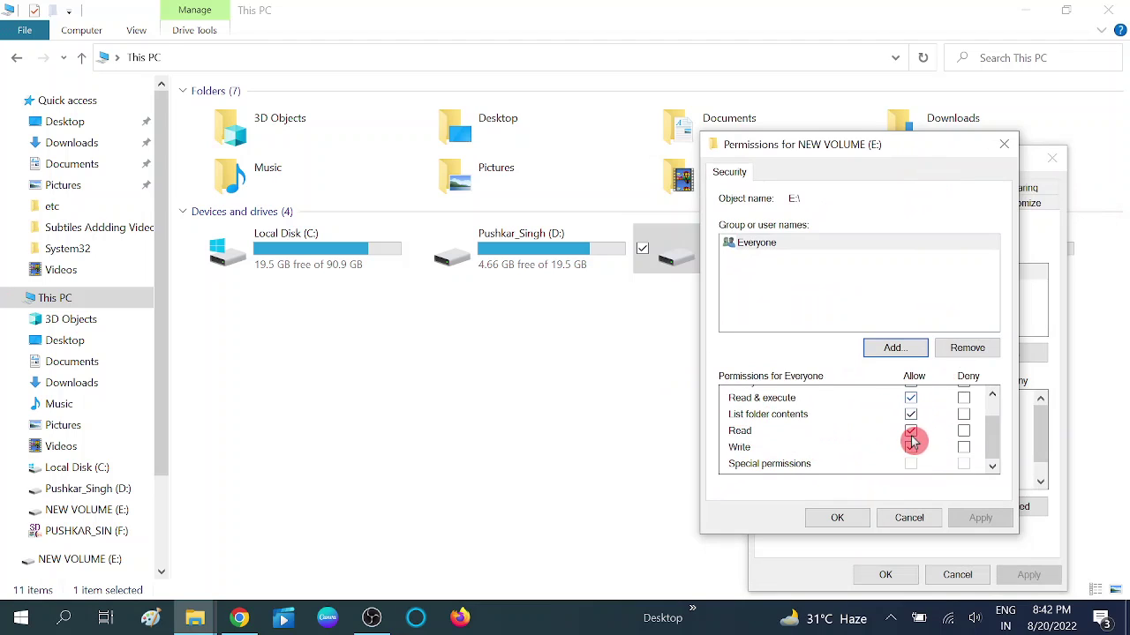
scroll(914, 445, "up", 1)
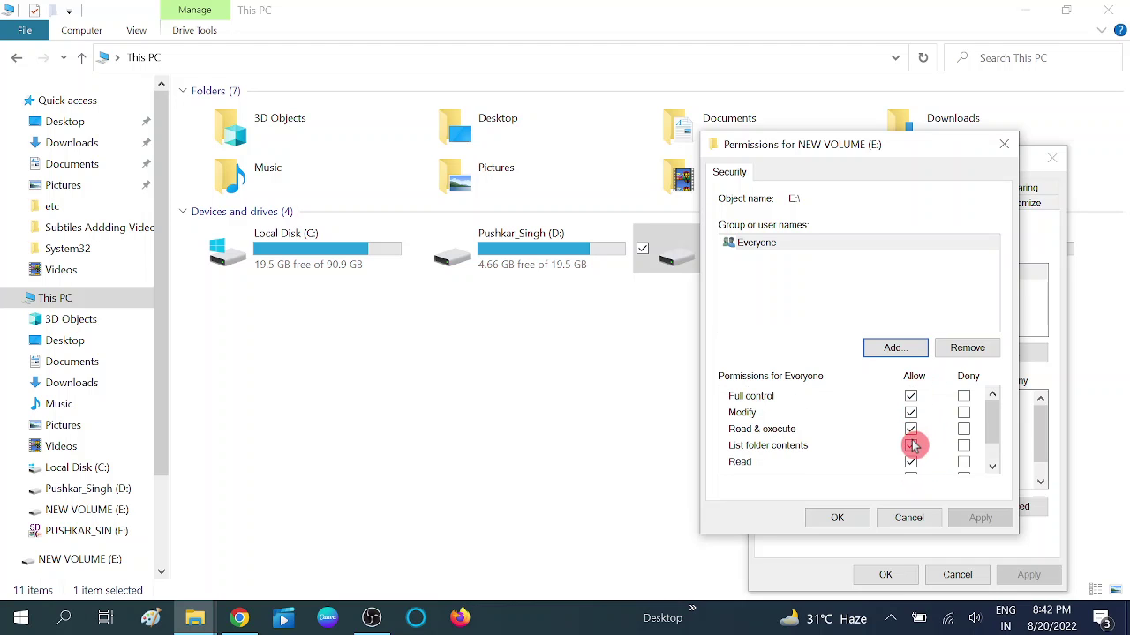
left_click(849, 520)
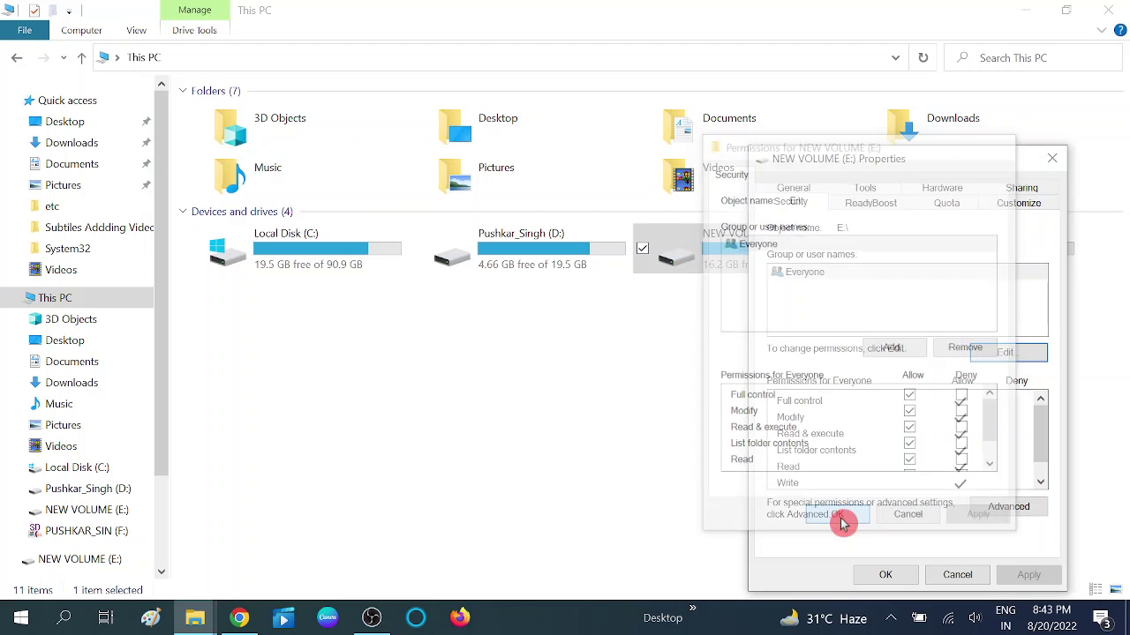
Step: Confirm drive E:'s properties, open NEW VOLUME (E:) to view its contents, then close File Explorer
left_click(900, 578)
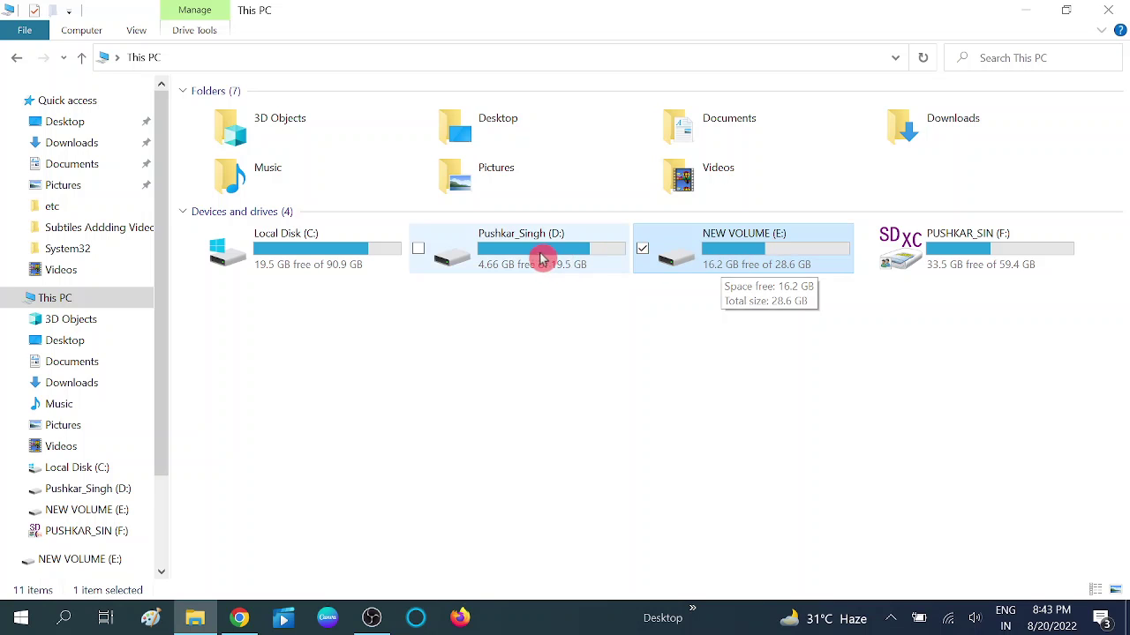
double_click(801, 247)
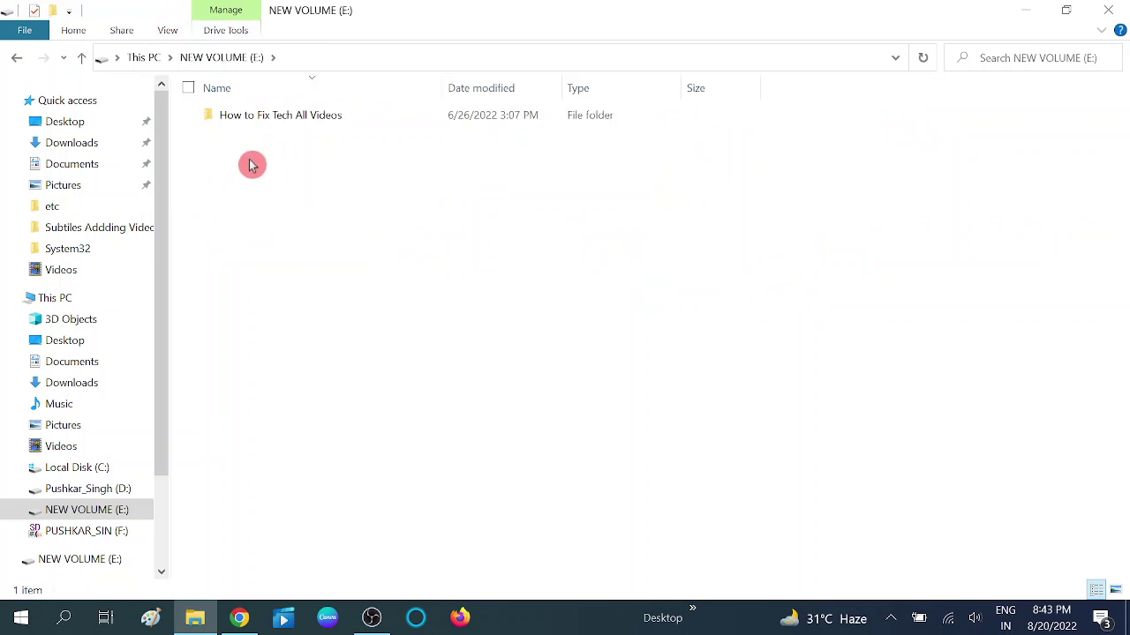
left_click(1107, 10)
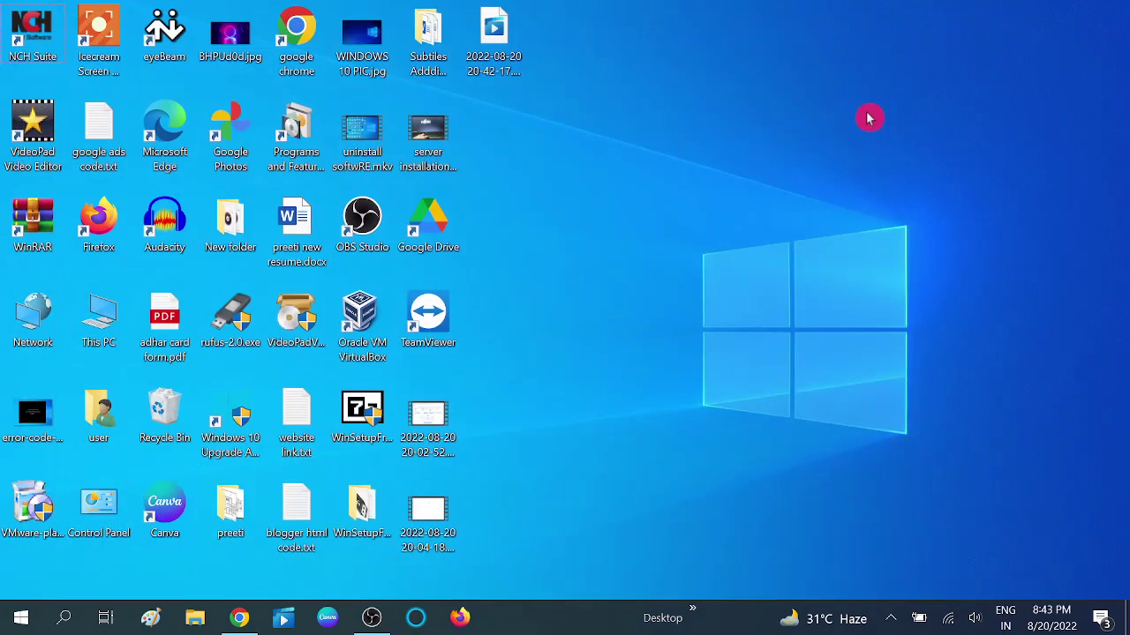